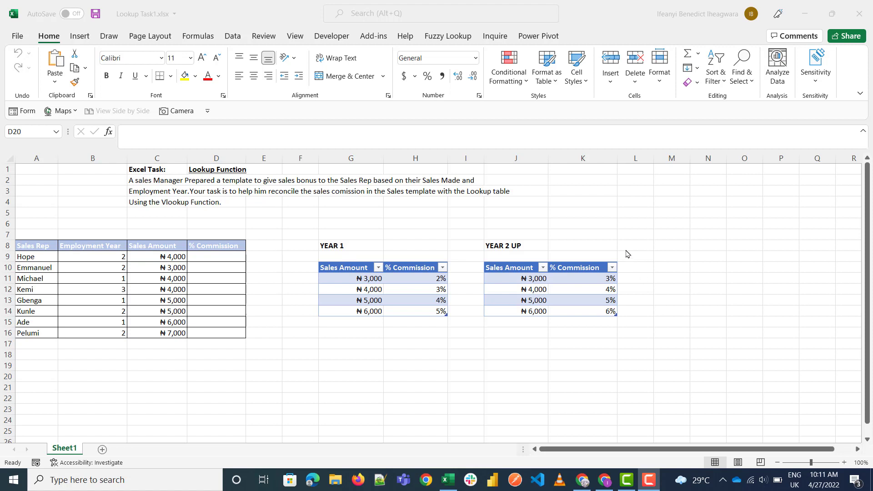
Step: Enter the label "vlookup" in cell D20, below the sales template
{"action": "left_click", "coordinate": [292, 322]}
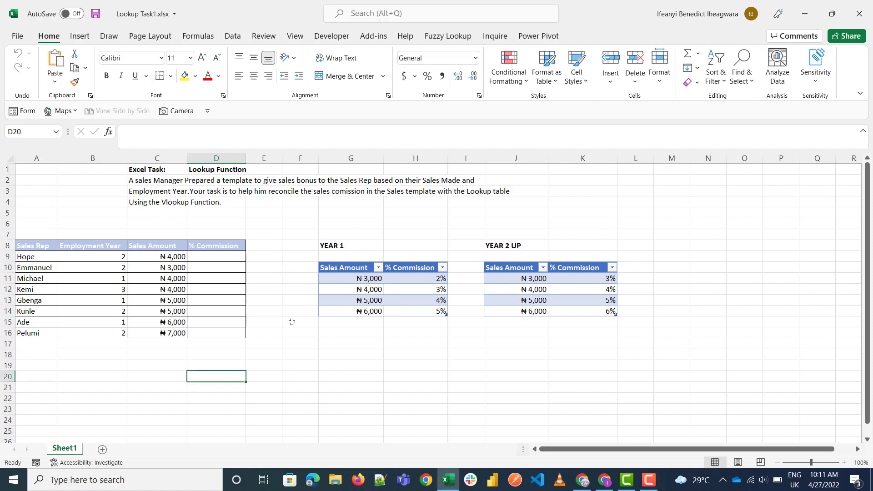
{"action": "scroll", "coordinate": [291, 322], "scroll_direction": "down", "scroll_amount": 3}
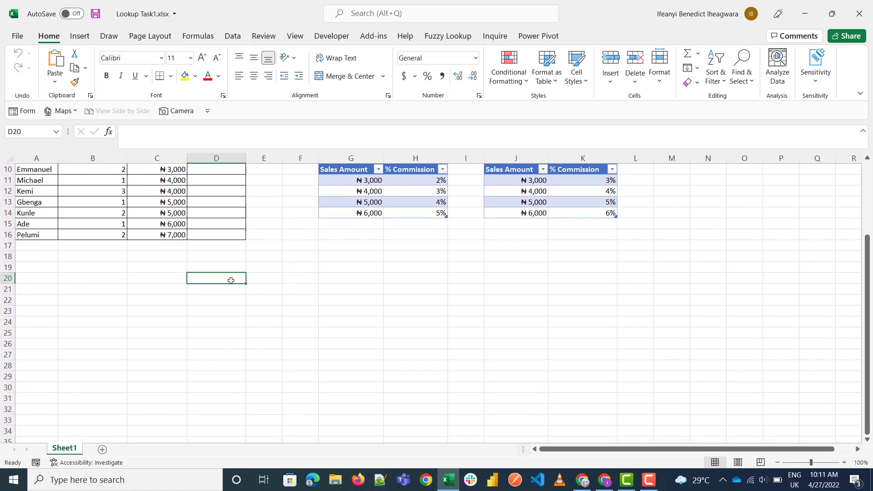
{"action": "type", "text": "vloo"}
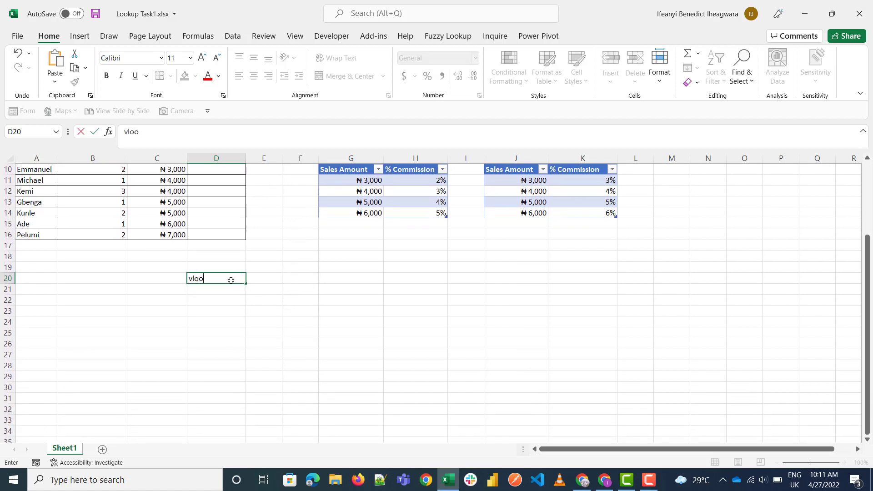
{"action": "type", "text": "kup"}
{"action": "key", "text": "Tab"}
{"action": "key", "text": "Tab"}
{"action": "key", "text": "Left"}
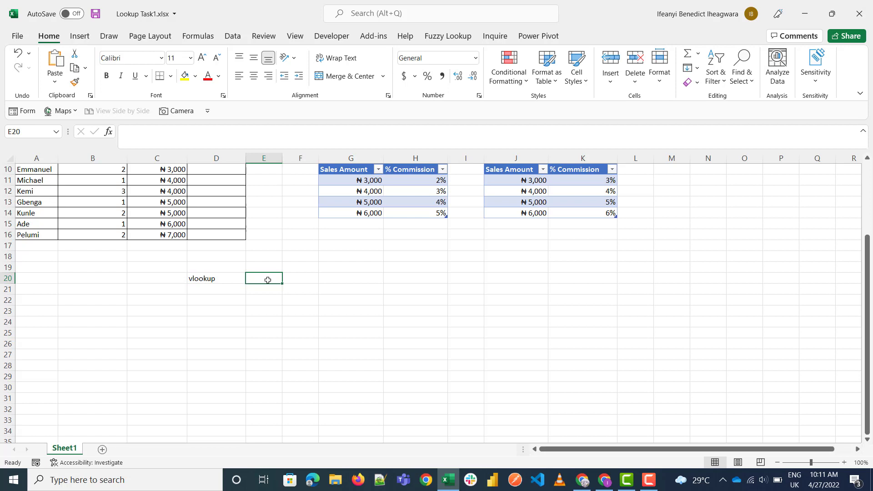
Step: Start a small example table with the headers "Item" in E20 and "price" in F20, and "Biscuit" in E21
{"action": "key", "text": "Down"}
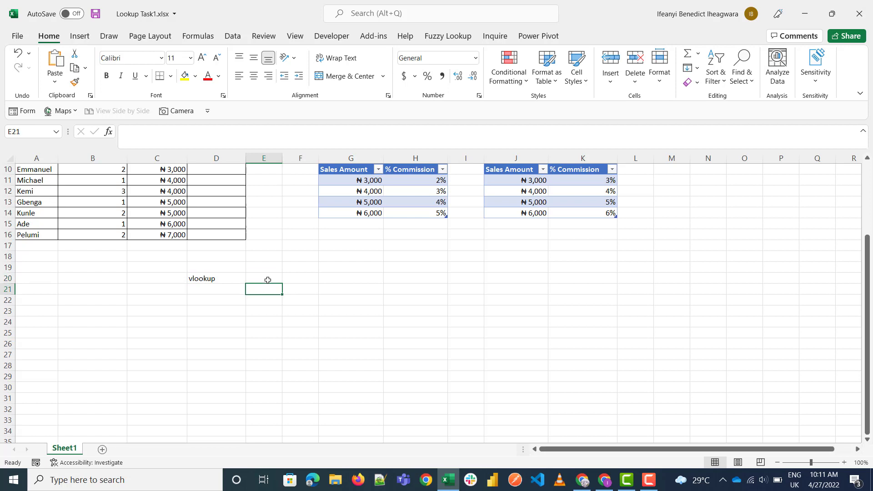
{"action": "type", "text": "Biscuit"}
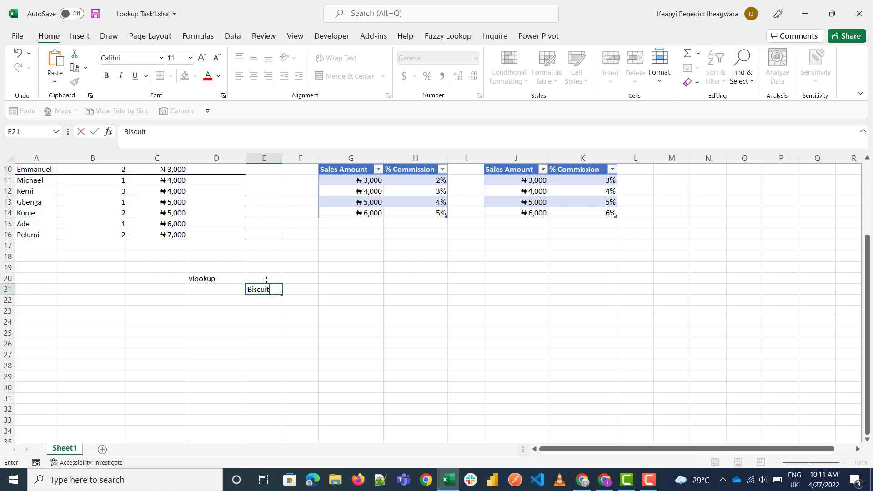
{"action": "key", "text": "Return"}
{"action": "left_click", "coordinate": [267, 280]}
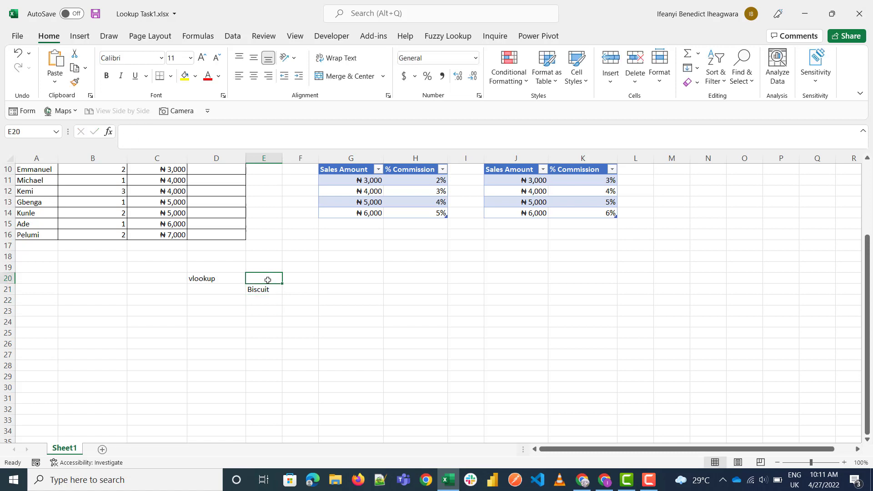
{"action": "type", "text": "Item"}
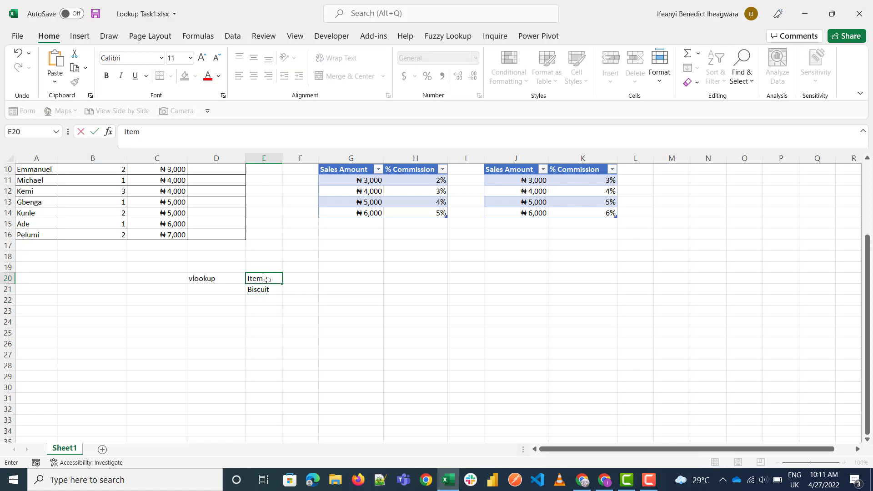
{"action": "key", "text": "Tab"}
{"action": "type", "text": "pr"}
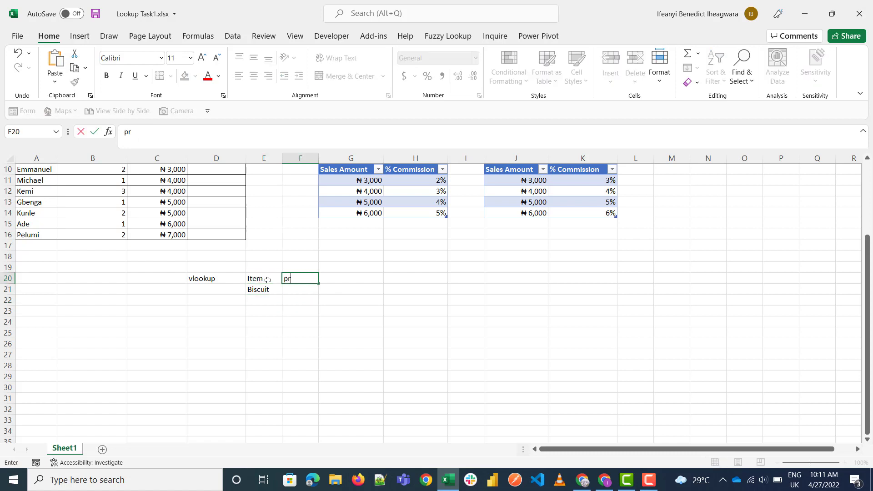
{"action": "key", "text": "Return"}
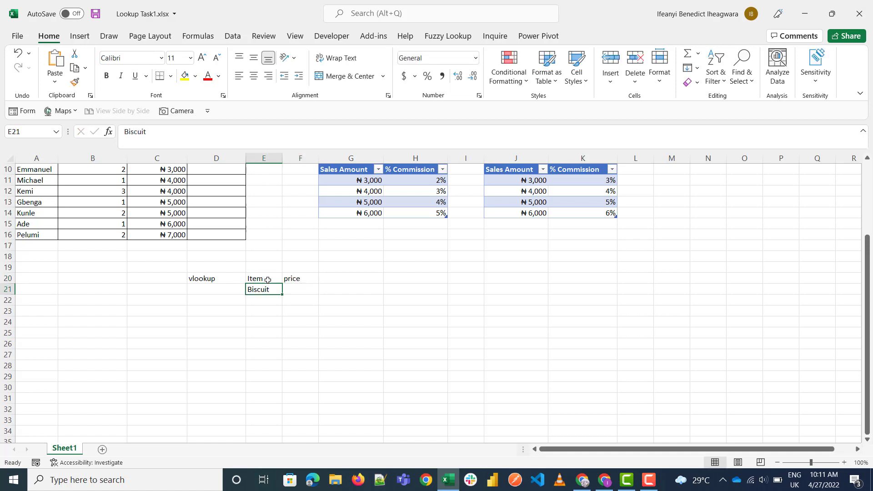
Step: Fill the price column with 200, 100 and 300 in cells F21 to F23
{"action": "key", "text": "Right"}
{"action": "type", "text": "200"}
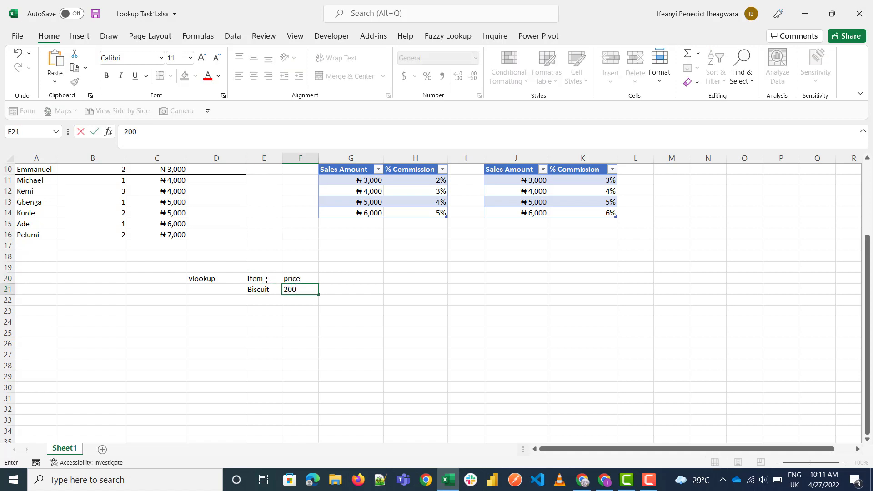
{"action": "key", "text": "Return"}
{"action": "type", "text": "100"}
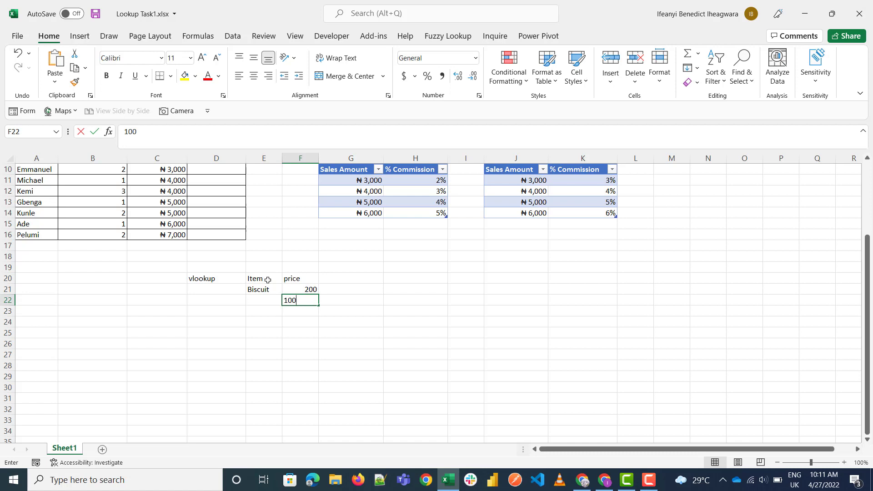
{"action": "key", "text": "Return"}
{"action": "type", "text": "300"}
{"action": "key", "text": "Left"}
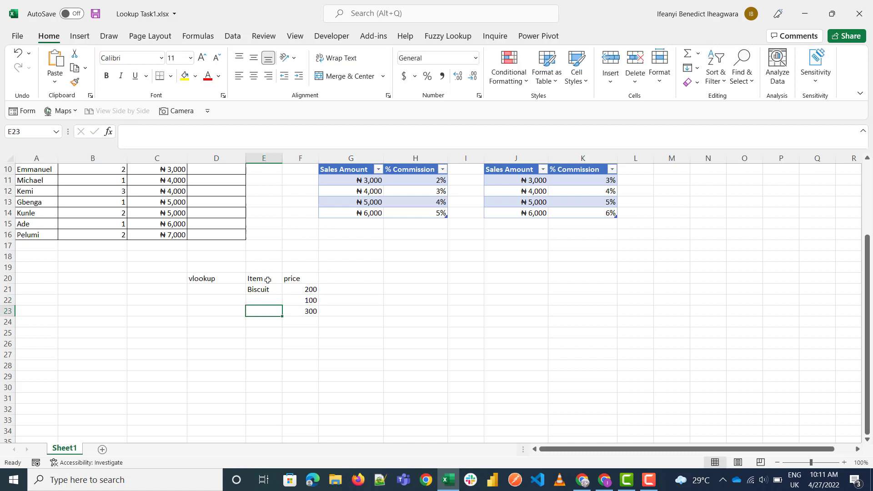
Step: Complete the item column with "drink" in E23 and "sweet" in E22
{"action": "type", "text": "drink"}
{"action": "key", "text": "Up"}
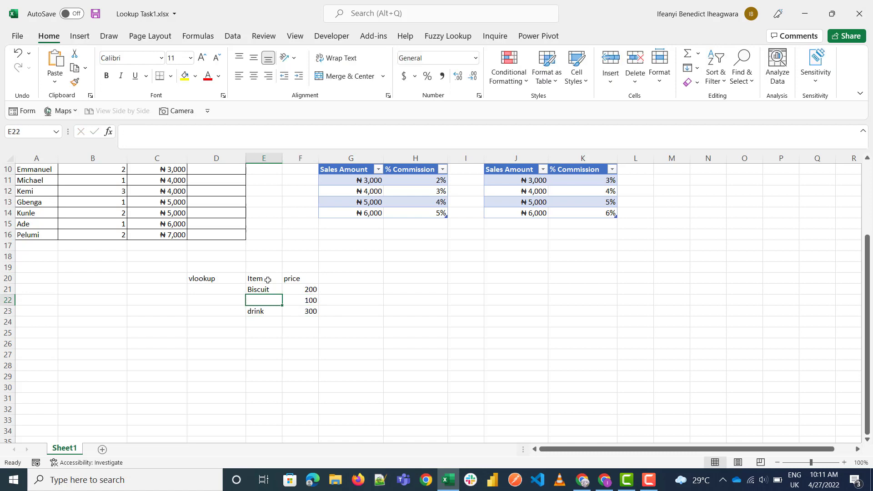
{"action": "type", "text": "sweet"}
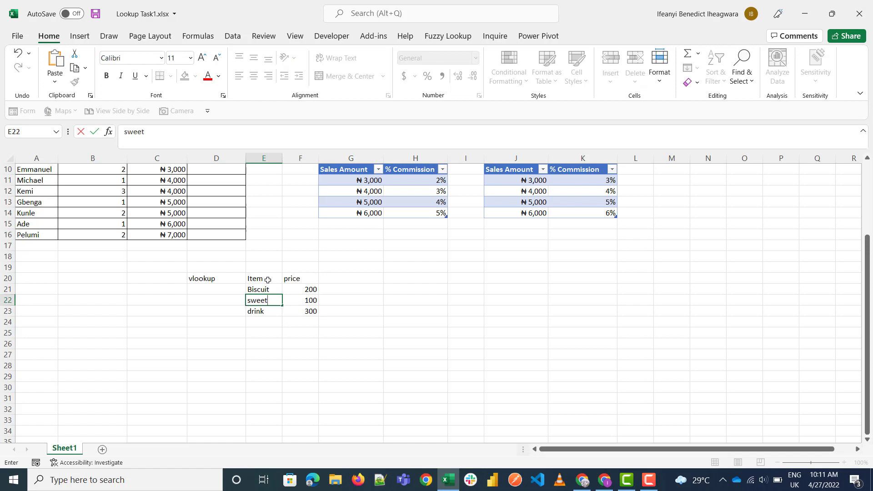
{"action": "key", "text": "Right"}
{"action": "key", "text": "Right"}
{"action": "key", "text": "Right"}
{"action": "key", "text": "Left"}
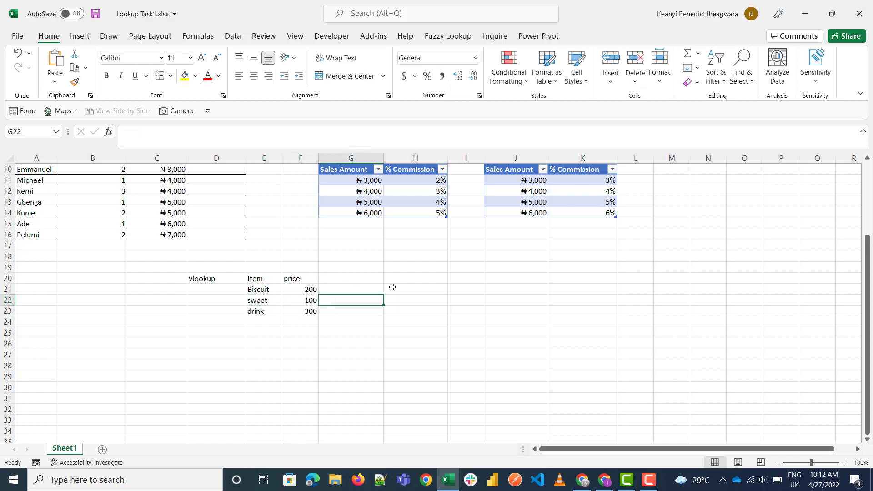
Step: Fill cell H20 with yellow and cell I20 with light orange
{"action": "left_click", "coordinate": [419, 279]}
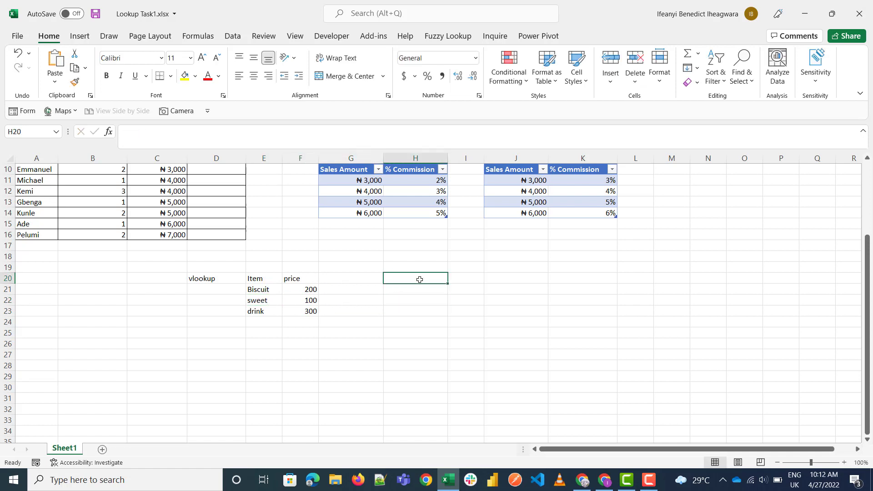
{"action": "left_click", "coordinate": [184, 76]}
{"action": "left_click", "coordinate": [457, 275]}
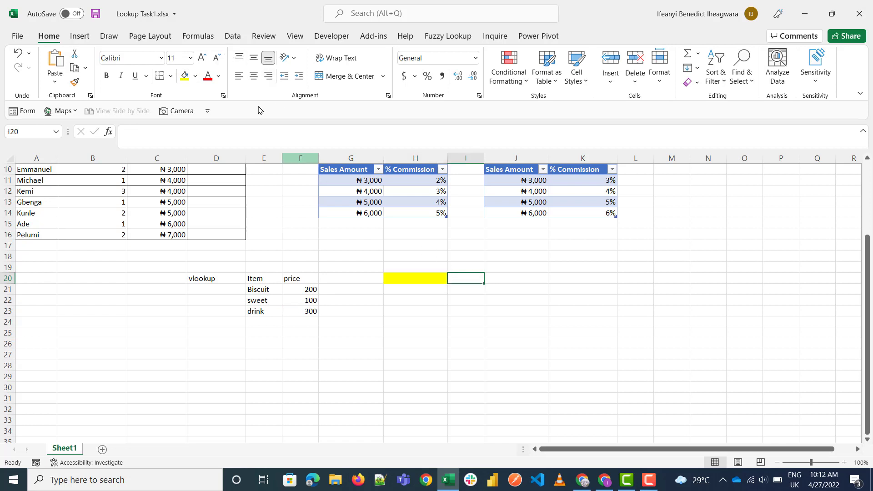
{"action": "left_click", "coordinate": [195, 78]}
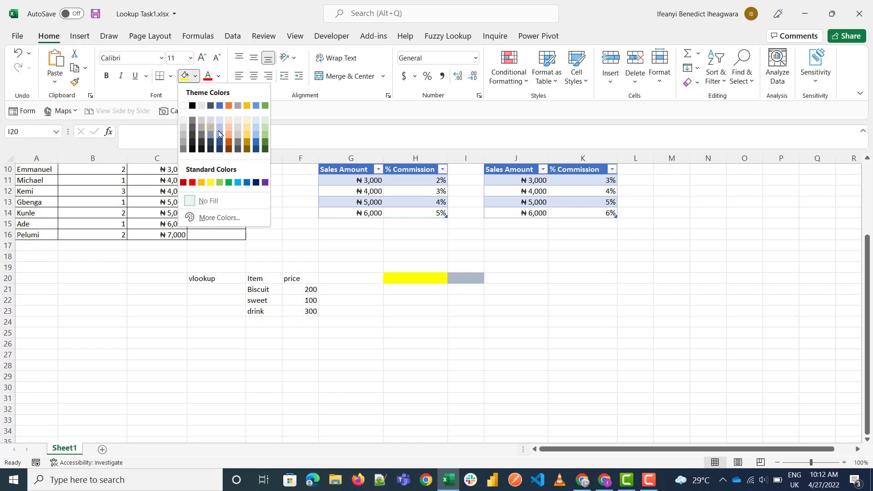
{"action": "left_click", "coordinate": [233, 130]}
Step: Enter "Drink" as the lookup value in the yellow cell H20
{"action": "left_click", "coordinate": [422, 279]}
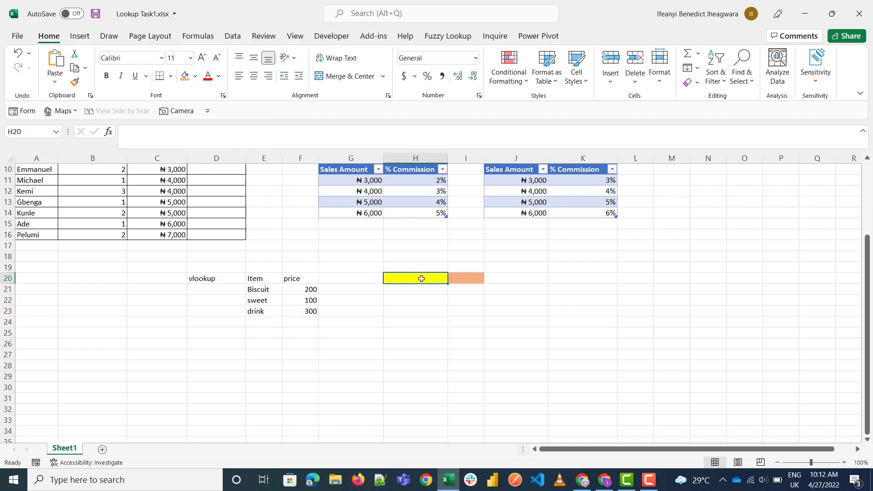
{"action": "type", "text": "Drink"}
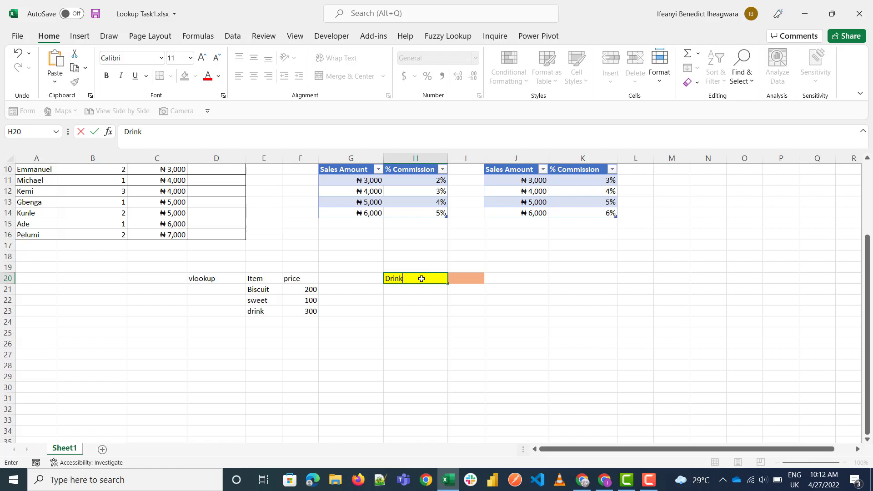
{"action": "key", "text": "Tab"}
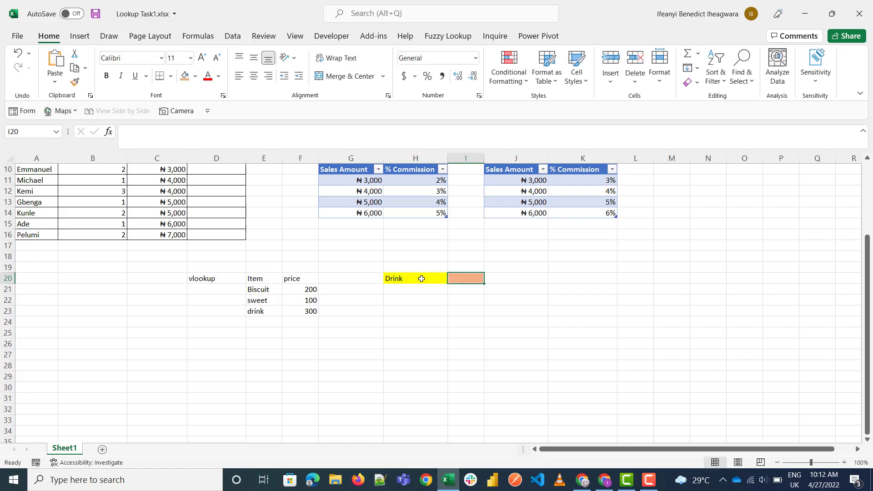
Step: Enter the exact-match formula =VLOOKUP(H20,E20:F23,2,FALSE) in the orange cell I20
{"action": "type", "text": "=vlook"}
{"action": "key", "text": "Tab"}
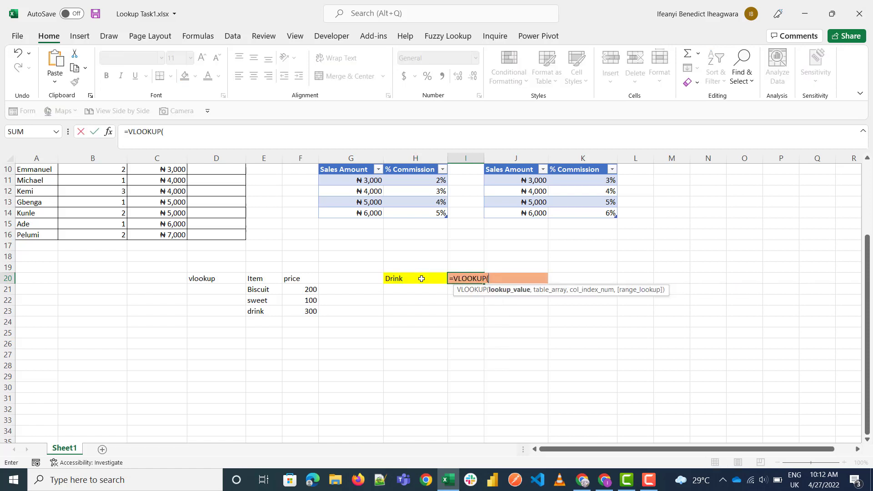
{"action": "left_click", "coordinate": [405, 279]}
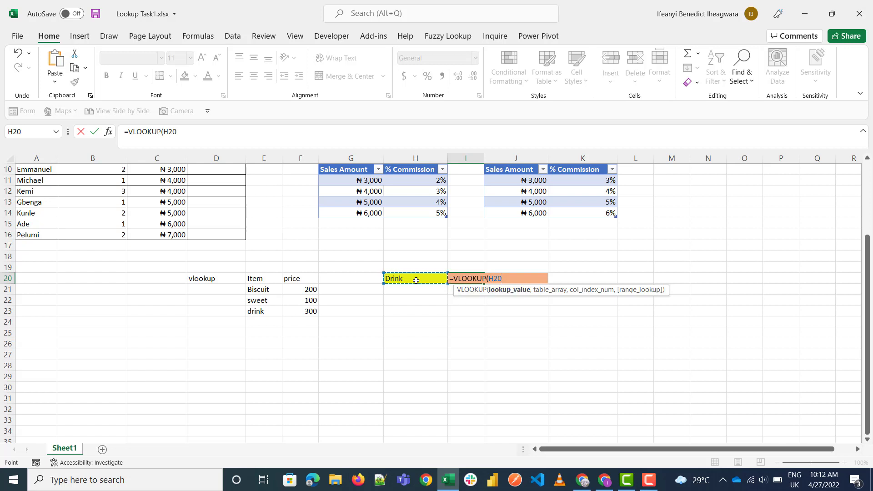
{"action": "type", "text": ","}
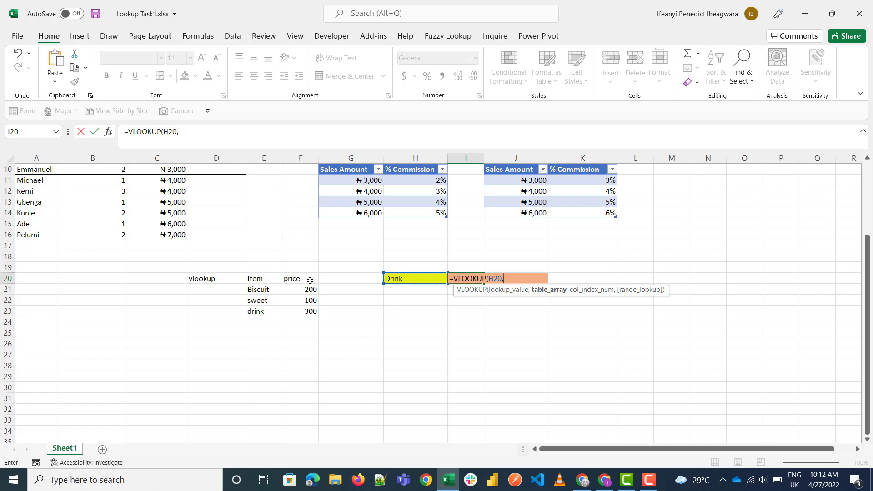
{"action": "left_click_drag", "start_coordinate": [260, 278], "coordinate": [307, 309]}
{"action": "type", "text": ","}
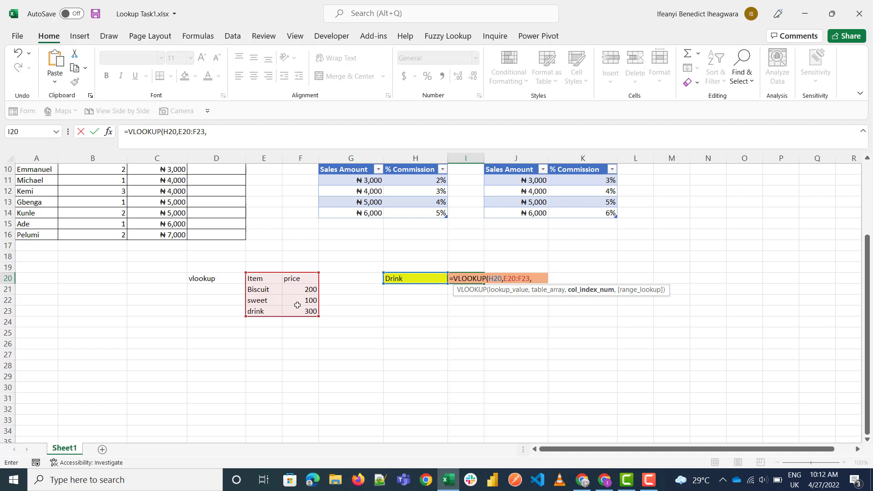
{"action": "type", "text": "2,"}
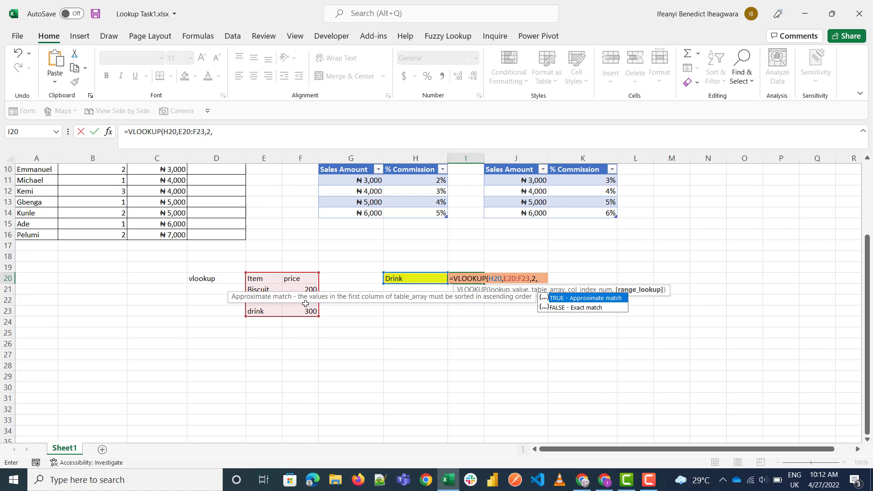
{"action": "key", "text": "Down"}
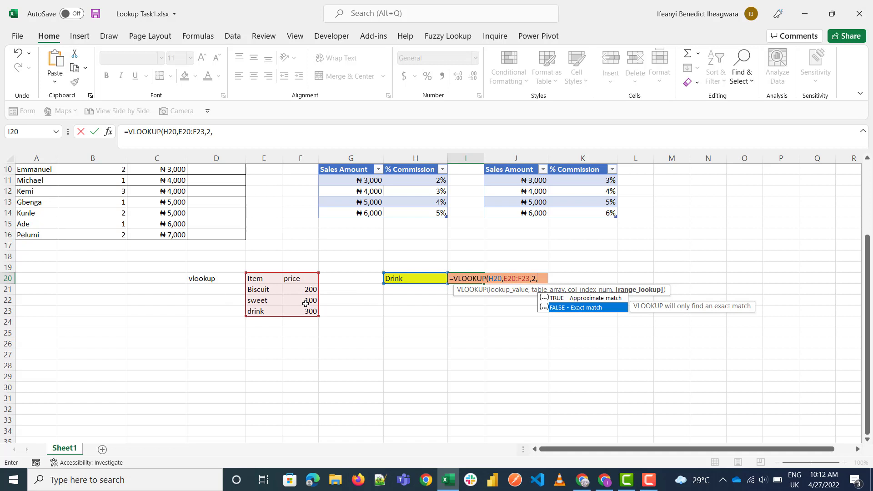
{"action": "key", "text": "Tab"}
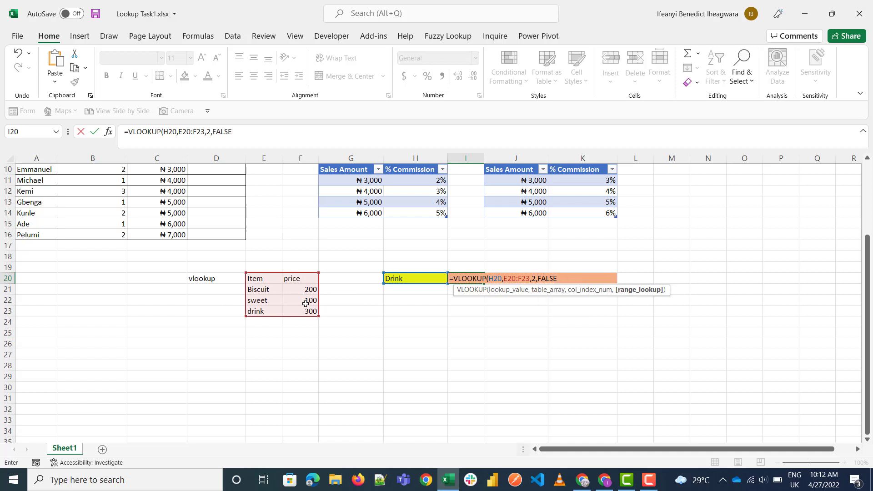
{"action": "type", "text": ")"}
{"action": "key", "text": "Return"}
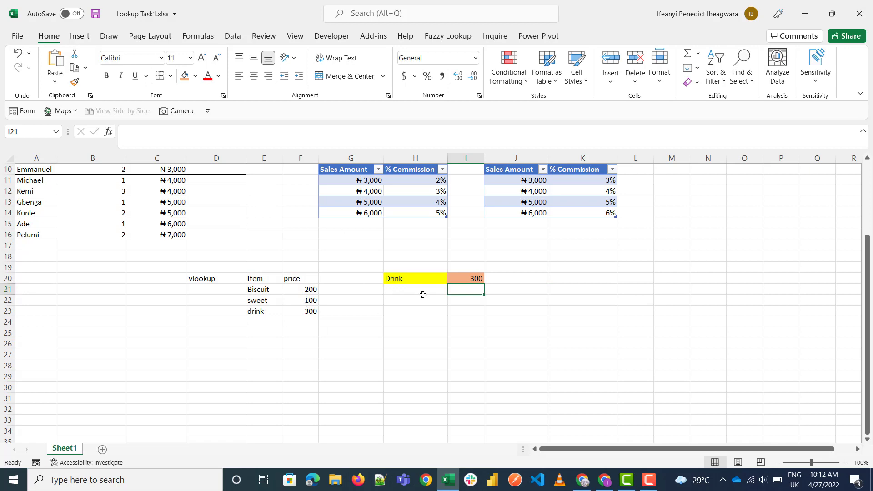
{"action": "left_click", "coordinate": [843, 462]}
{"action": "left_click", "coordinate": [844, 462]}
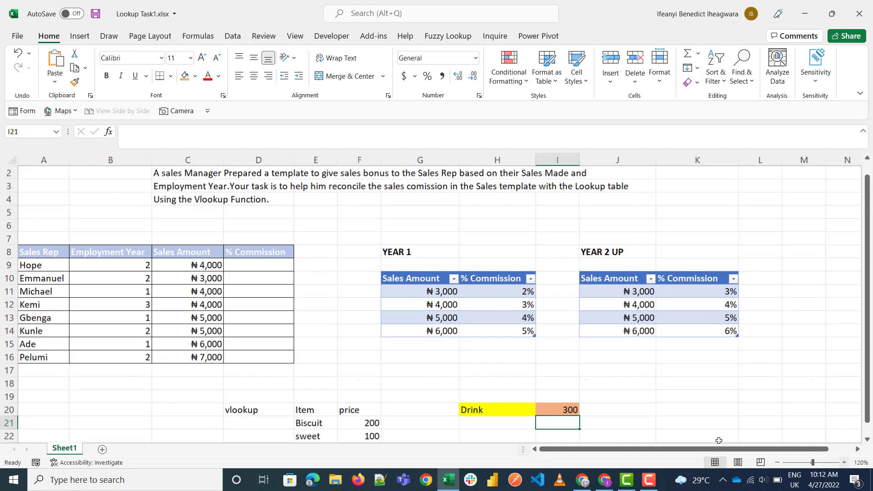
{"action": "left_click", "coordinate": [256, 270]}
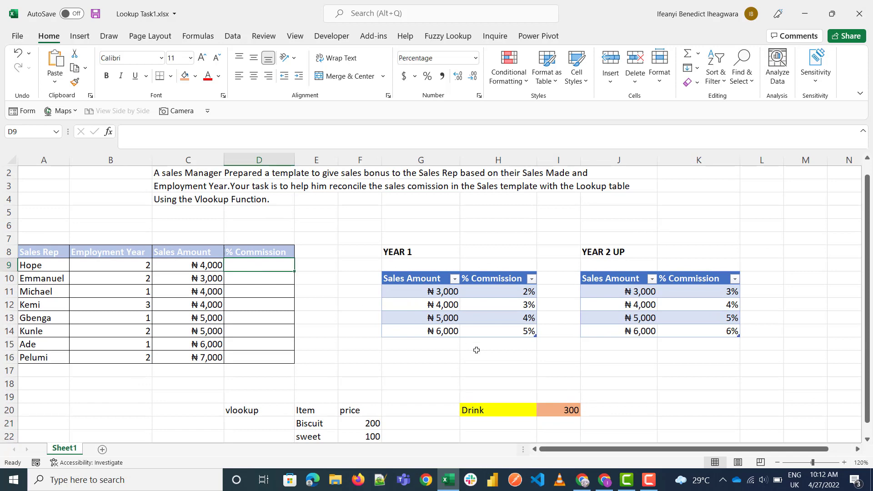
{"action": "scroll", "coordinate": [476, 350], "scroll_direction": "down", "scroll_amount": 2}
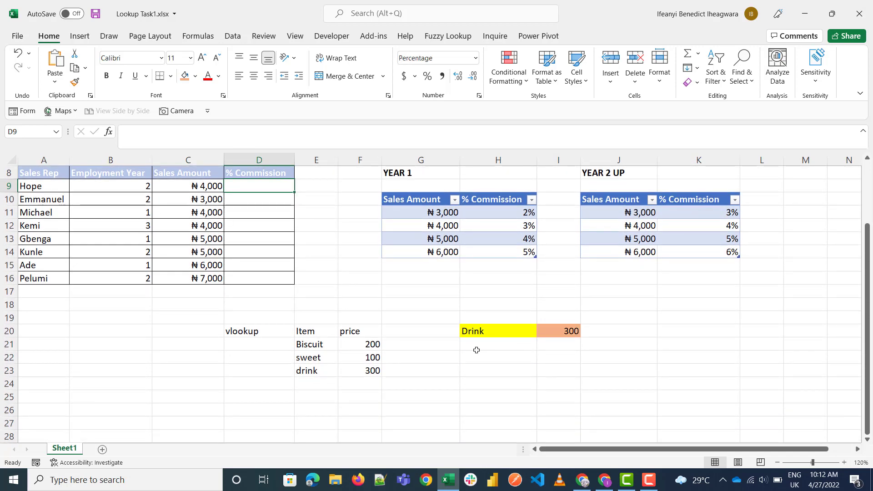
{"action": "scroll", "coordinate": [477, 350], "scroll_direction": "down", "scroll_amount": 1}
{"action": "left_click", "coordinate": [403, 307]}
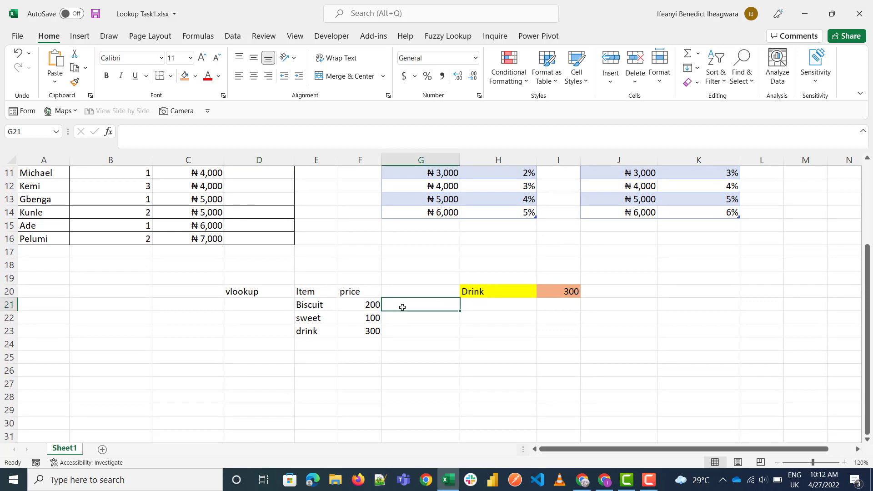
{"action": "left_click", "coordinate": [440, 269]}
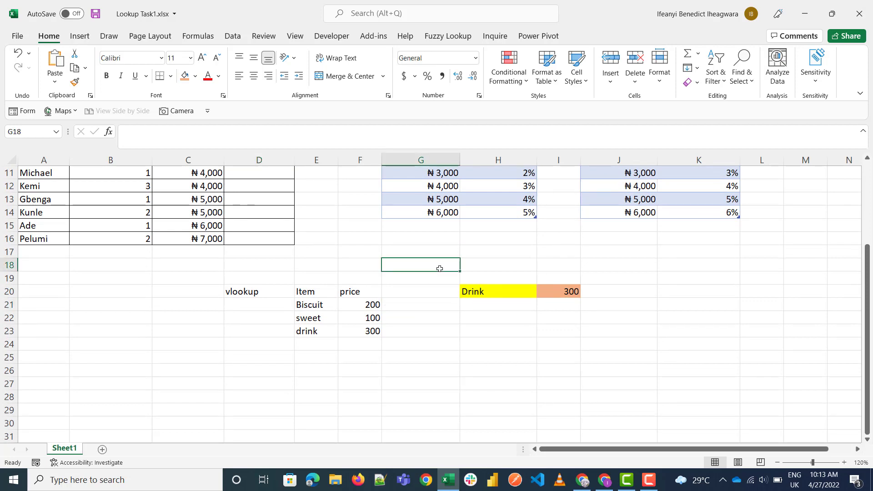
Step: Enter the condition text "above 200" in G18 and its outcome "expensive" in H18
{"action": "type", "text": "abov"}
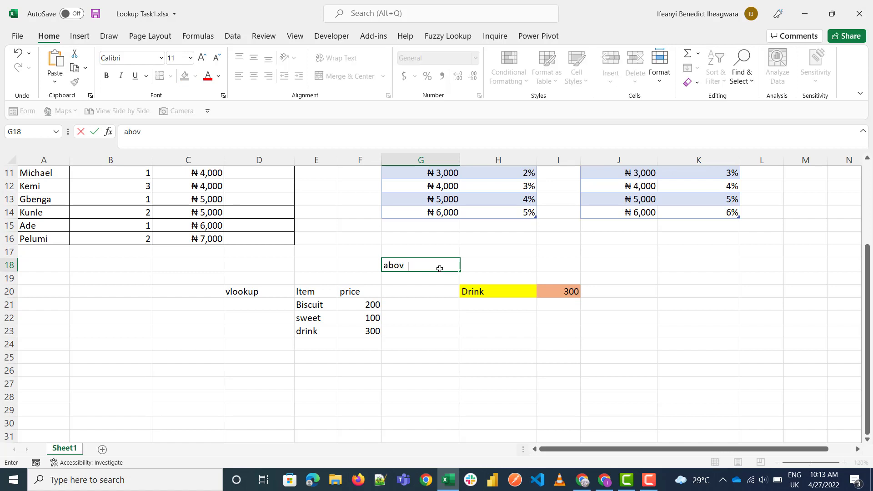
{"action": "type", "text": "e 200"}
{"action": "key", "text": "Tab"}
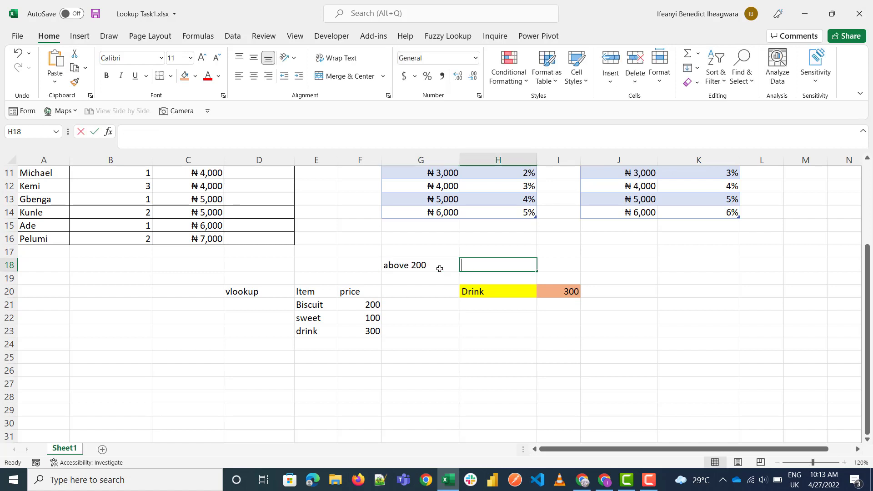
{"action": "type", "text": "expen"}
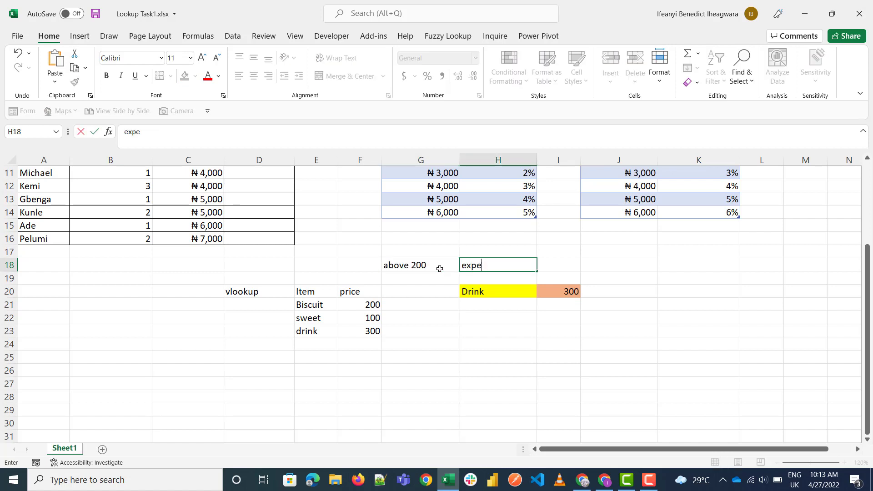
{"action": "type", "text": "n"}
{"action": "key", "text": "BackSpace"}
{"action": "type", "text": "nsive"}
{"action": "key", "text": "Return"}
Step: Label the condition row by entering "IF" in cell F18
{"action": "key", "text": "Down"}
{"action": "key", "text": "Down"}
{"action": "key", "text": "Up"}
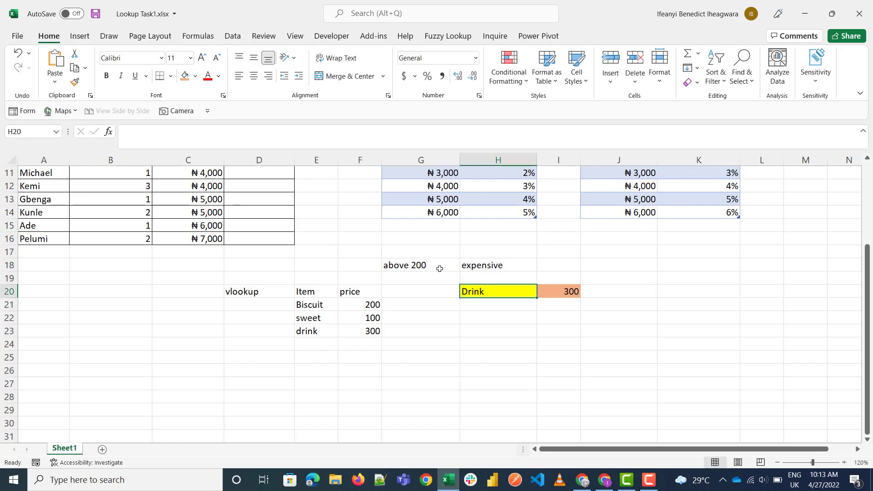
{"action": "key", "text": "Up"}
{"action": "key", "text": "Up"}
{"action": "key", "text": "Left"}
{"action": "key", "text": "Left"}
{"action": "type", "text": "IF"}
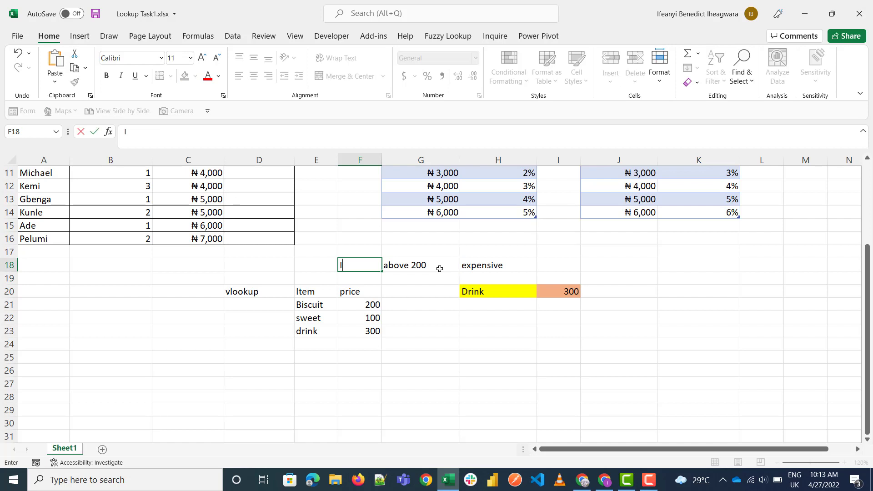
{"action": "key", "text": "Return"}
Step: Add a "Status" column header in G20 beside the price header
{"action": "key", "text": "Down"}
{"action": "key", "text": "Down"}
{"action": "key", "text": "Right"}
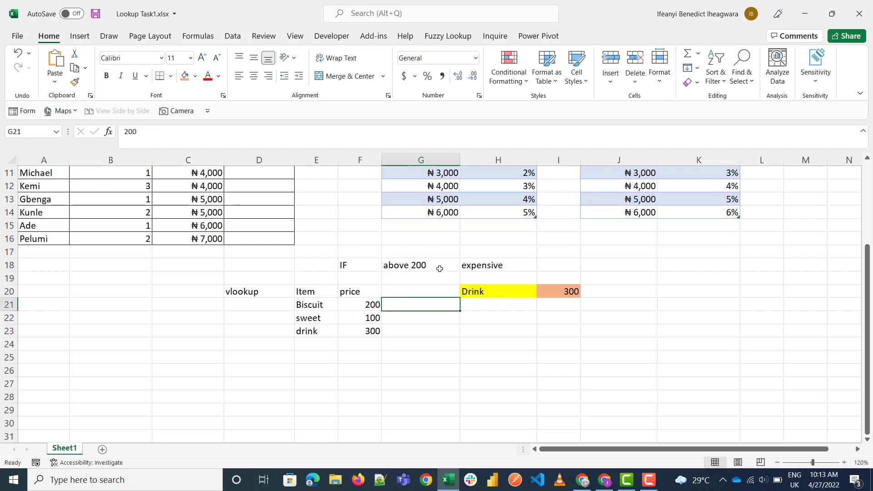
{"action": "key", "text": "Up"}
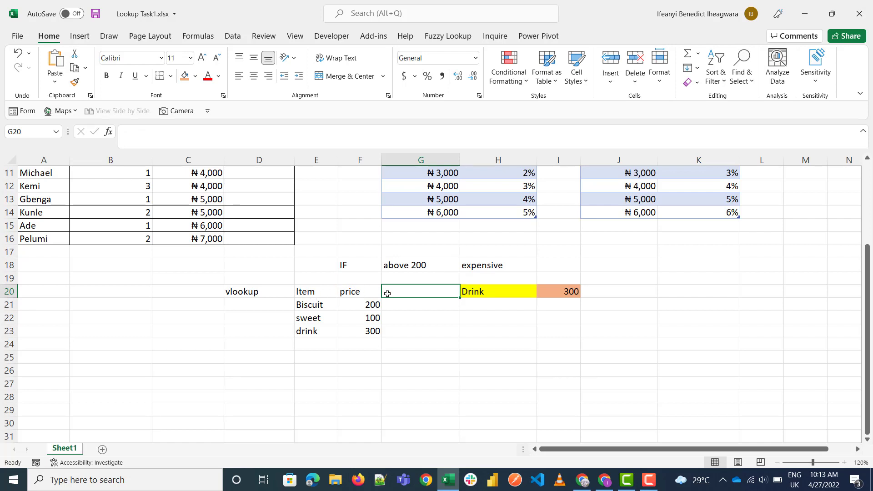
{"action": "type", "text": "Satu"}
{"action": "key", "text": "BackSpace"}
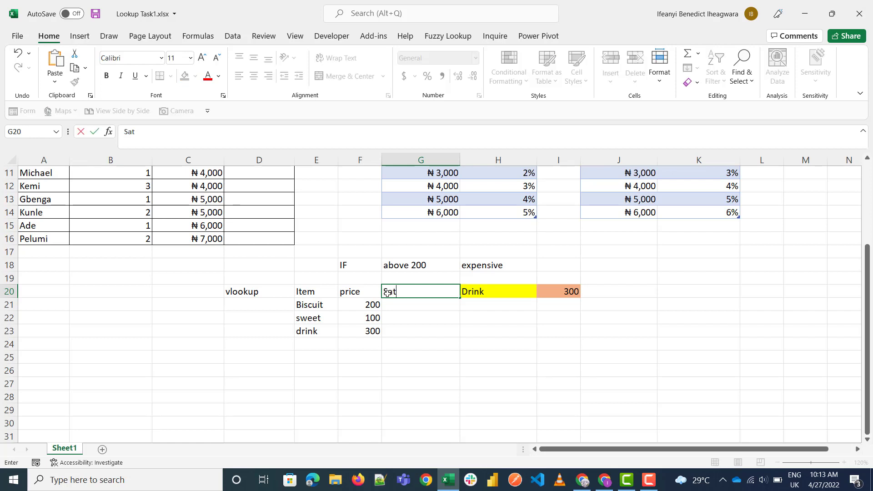
{"action": "key", "text": "BackSpace"}
{"action": "type", "text": "tatus"}
{"action": "key", "text": "Return"}
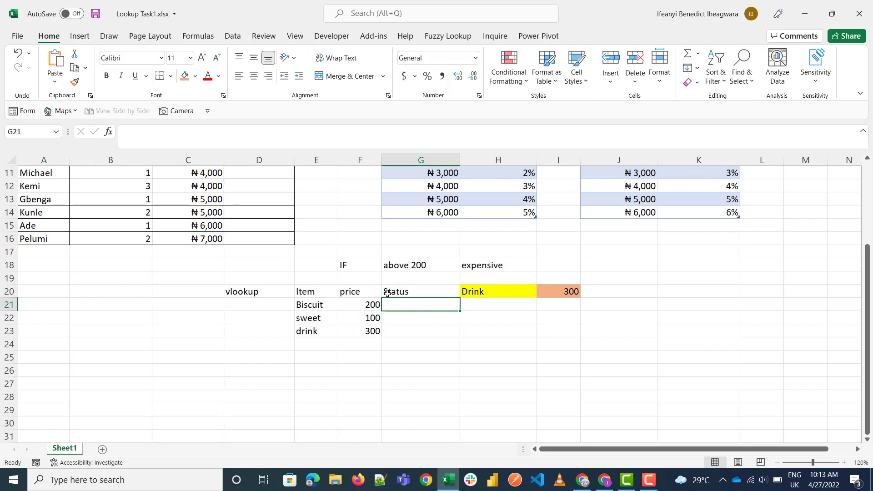
Step: Enter the formula =IF(F21>200, "Expensive","not expensive") in G21 for the Biscuit row
{"action": "type", "text": "=if("}
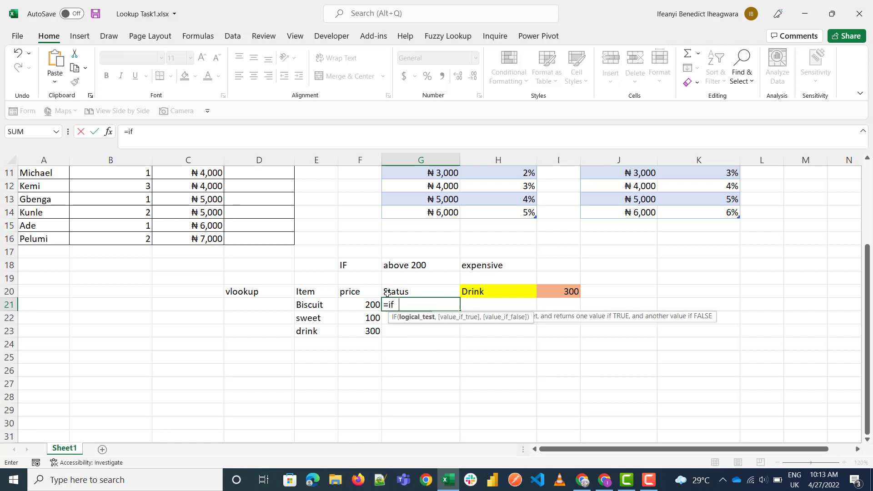
{"action": "left_click", "coordinate": [327, 303]}
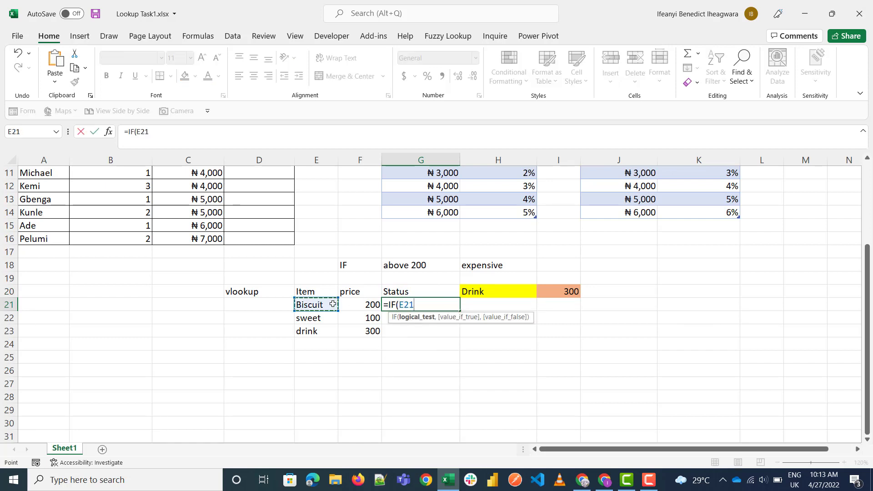
{"action": "key", "text": "BackSpace"}
{"action": "key", "text": "BackSpace"}
{"action": "key", "text": "BackSpace"}
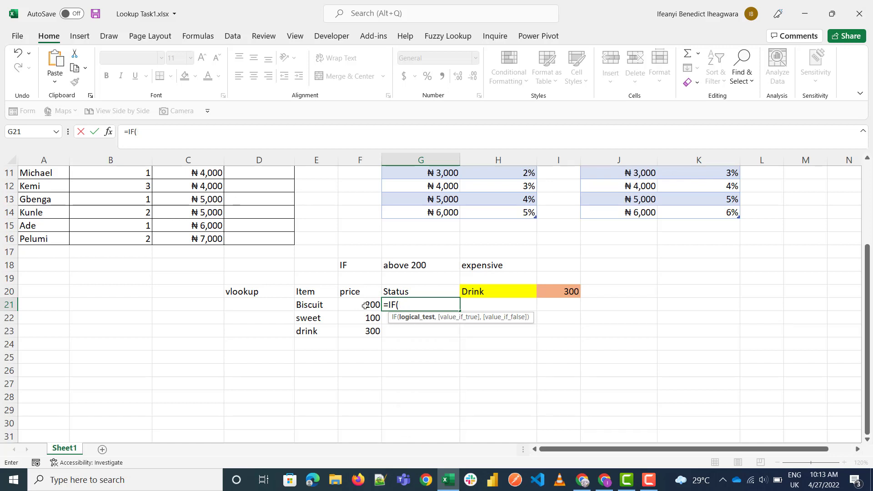
{"action": "left_click", "coordinate": [365, 305]}
{"action": "type", "text": ">"}
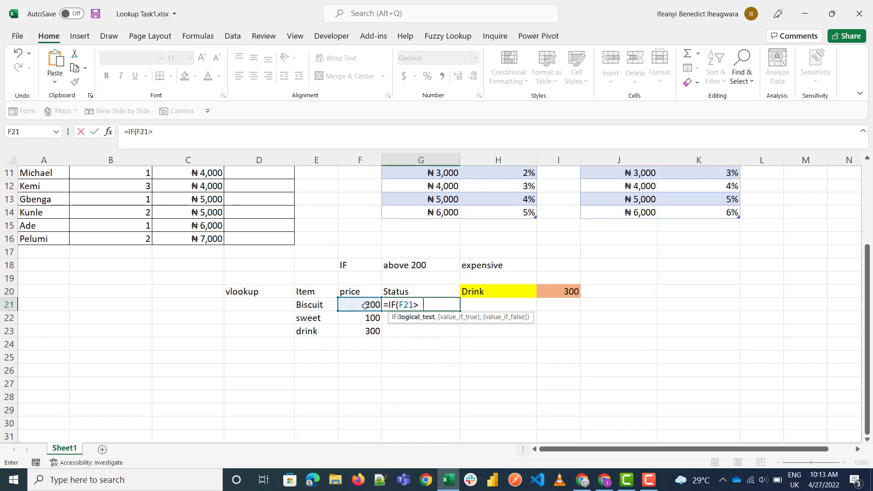
{"action": "type", "text": "200, \""}
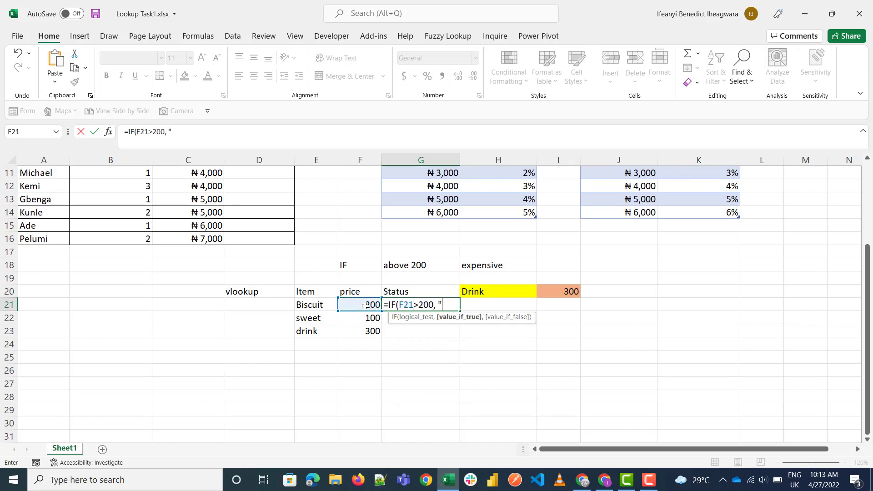
{"action": "type", "text": "Expensive\","}
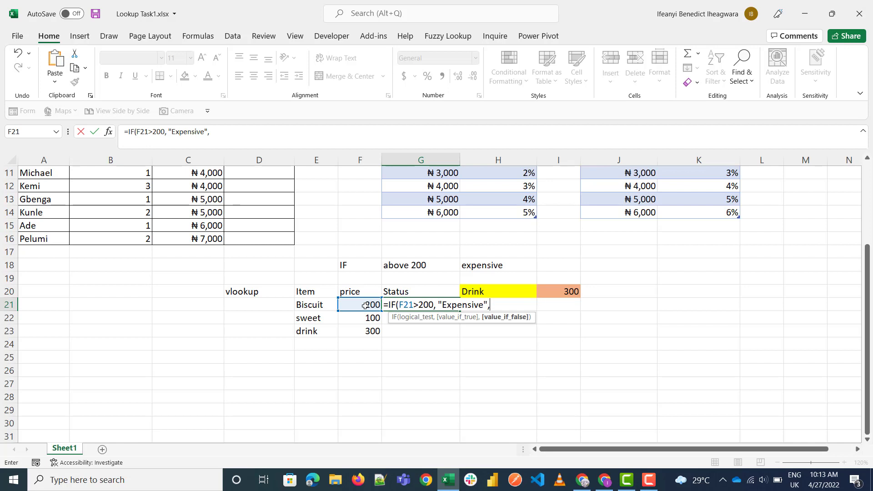
{"action": "type", "text": "\"not expensive"}
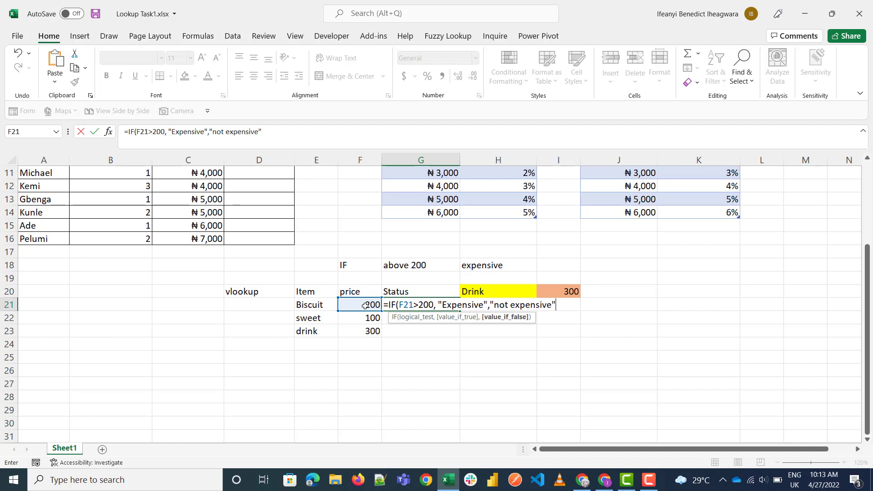
{"action": "type", "text": ")"}
{"action": "key", "text": "Return"}
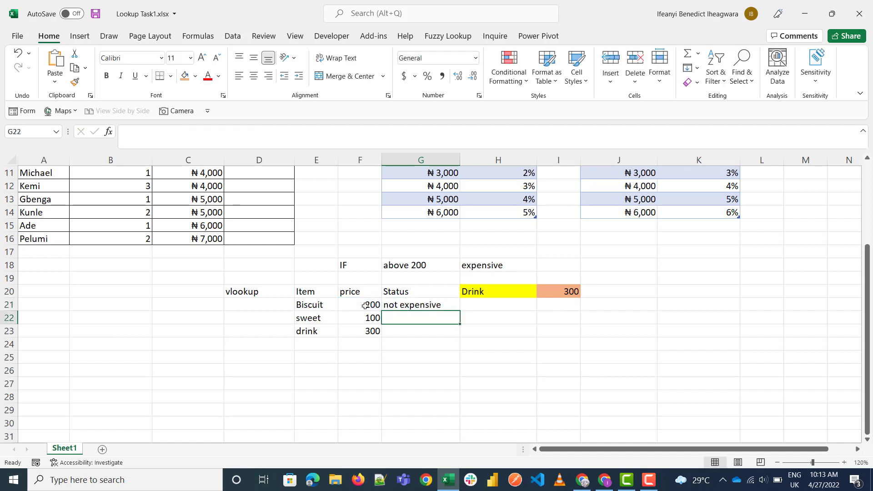
Step: Copy the IF formula from G21 down to G23 and check the statuses against the prices
{"action": "left_click", "coordinate": [435, 303]}
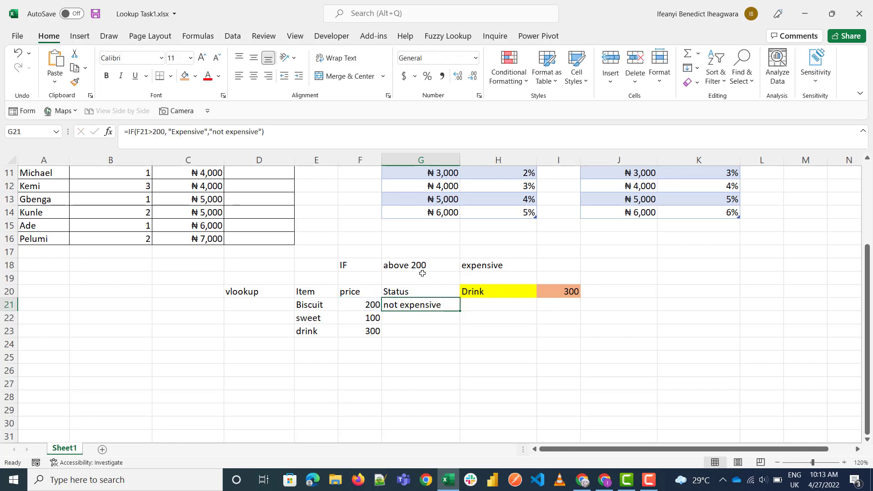
{"action": "left_click_drag", "start_coordinate": [459, 311], "coordinate": [461, 338]}
{"action": "left_click", "coordinate": [367, 317]}
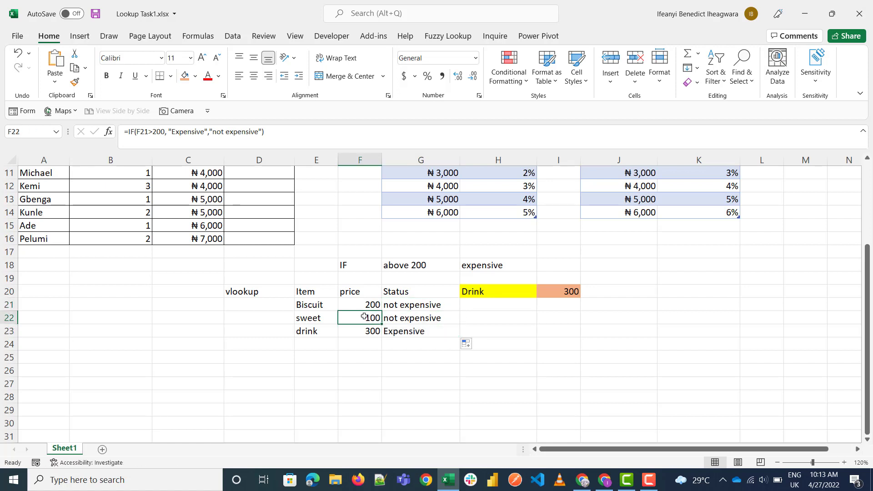
{"action": "left_click", "coordinate": [370, 330]}
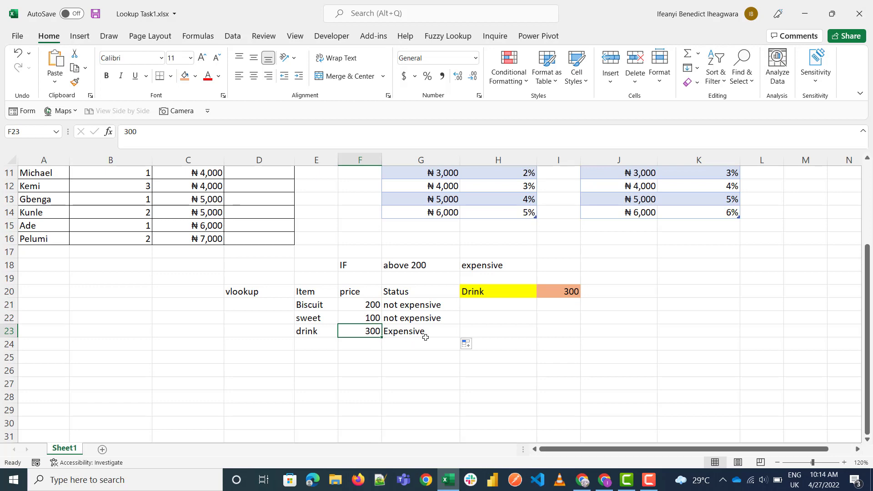
{"action": "scroll", "coordinate": [361, 307], "scroll_direction": "up", "scroll_amount": 4}
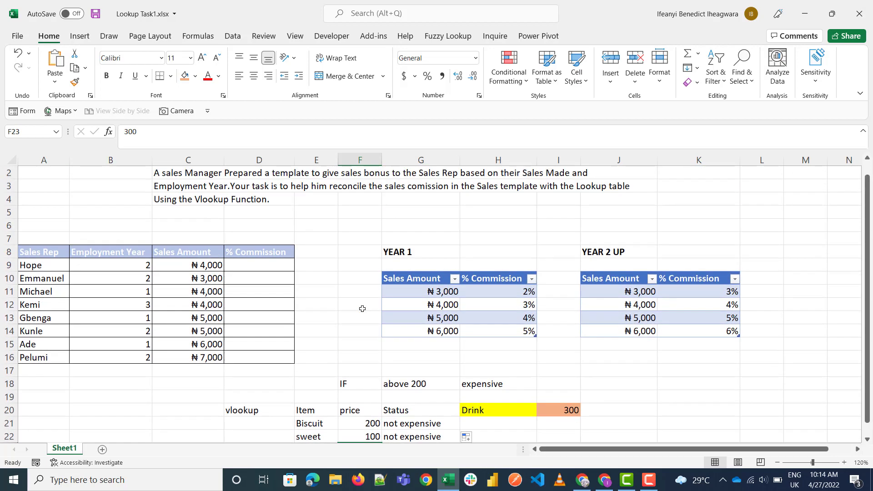
{"action": "scroll", "coordinate": [350, 393], "scroll_direction": "down", "scroll_amount": 2}
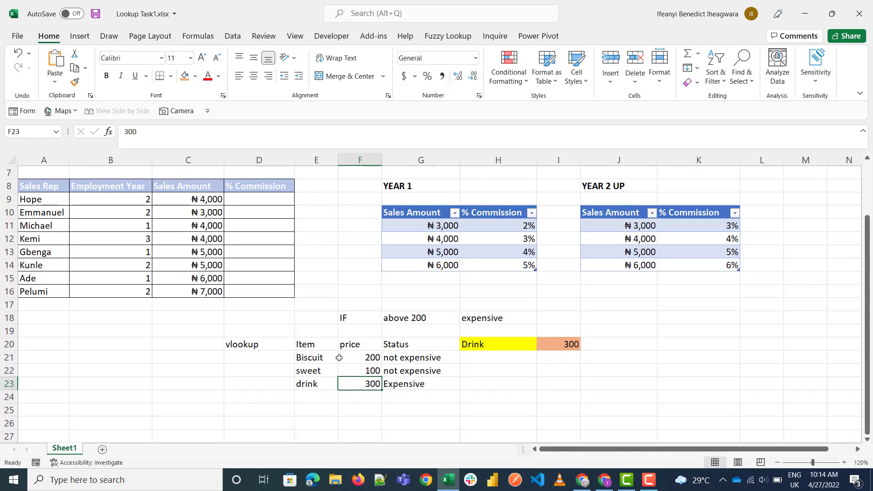
Step: Make the "IF" label in F18 and the "vlookup" label in D20 bold
{"action": "left_click", "coordinate": [368, 318]}
{"action": "left_click", "coordinate": [106, 76]}
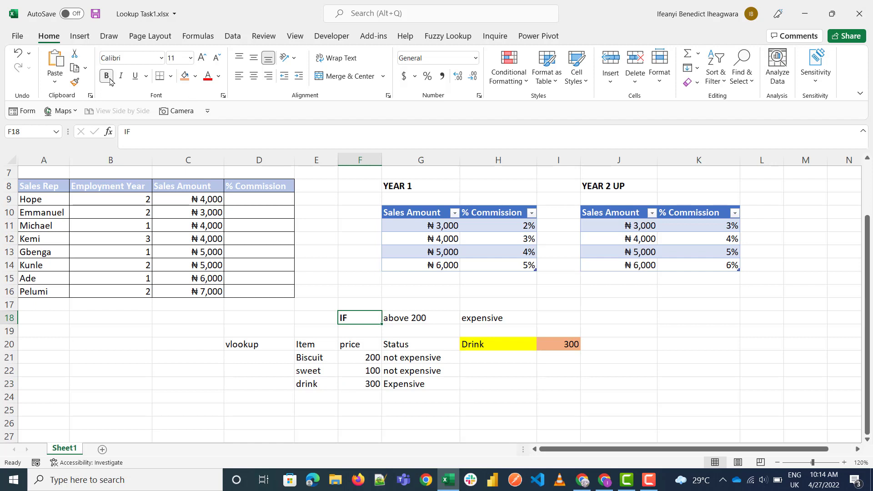
{"action": "left_click", "coordinate": [272, 342]}
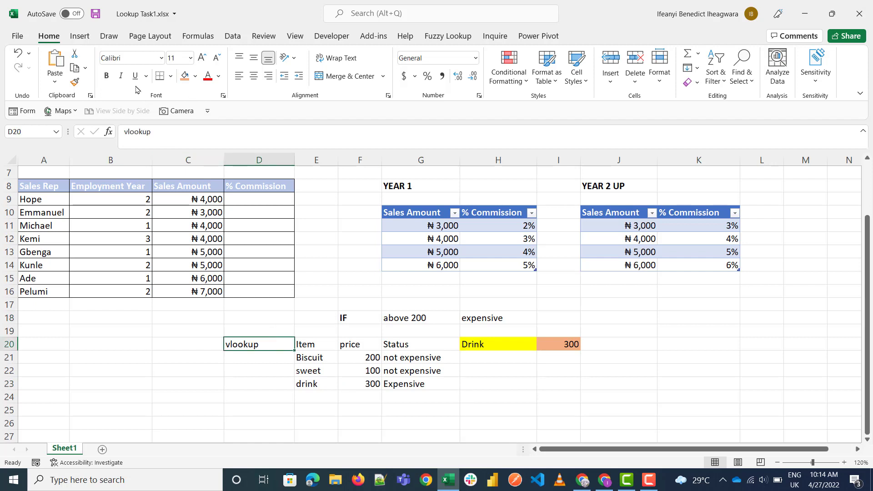
{"action": "left_click", "coordinate": [106, 75]}
{"action": "left_click", "coordinate": [371, 318]}
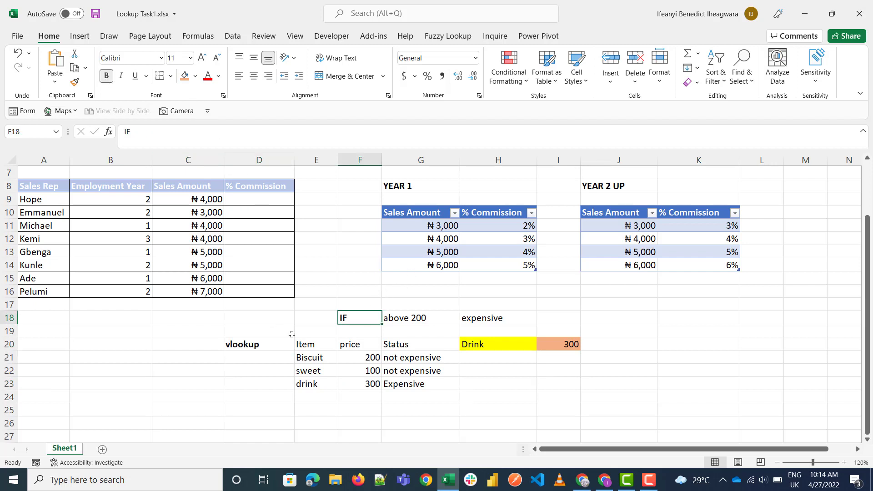
{"action": "left_click", "coordinate": [276, 343]}
Step: Start an IF formula in the first % Commission cell, D9, with the employment year test B9<2
{"action": "scroll", "coordinate": [254, 255], "scroll_direction": "up", "scroll_amount": 2}
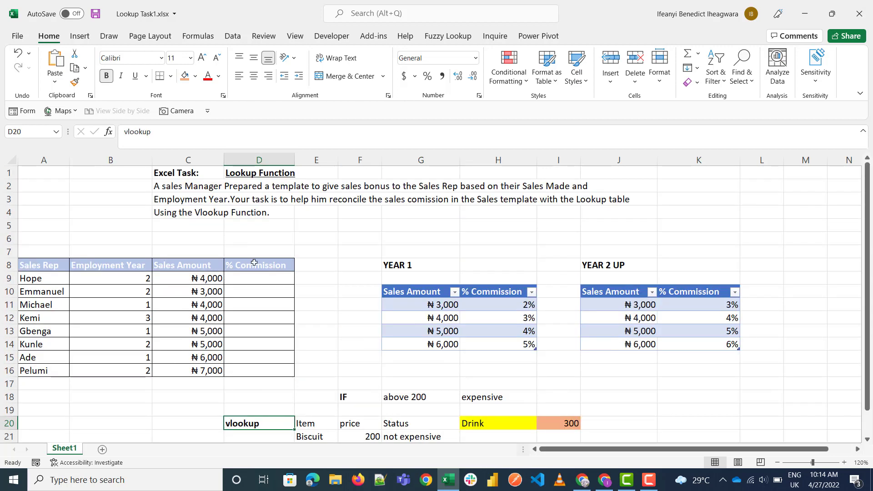
{"action": "left_click", "coordinate": [273, 278]}
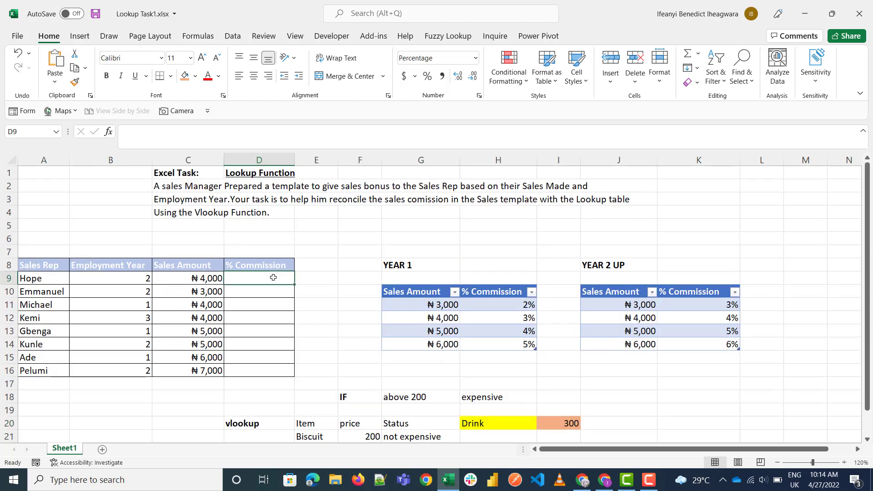
{"action": "type", "text": "=if"}
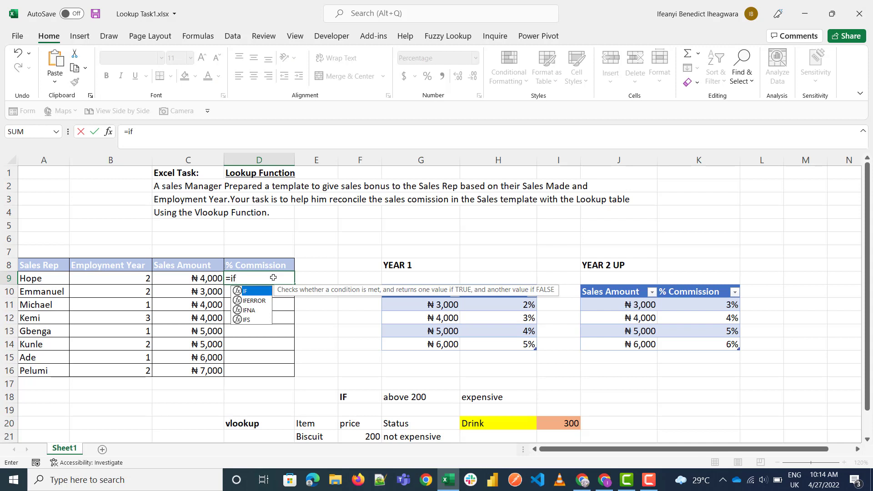
{"action": "key", "text": "Tab"}
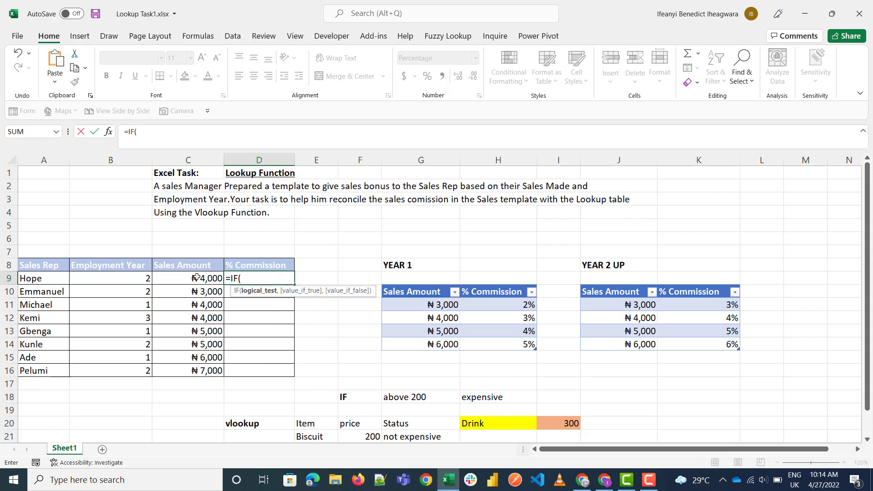
{"action": "left_click", "coordinate": [123, 274]}
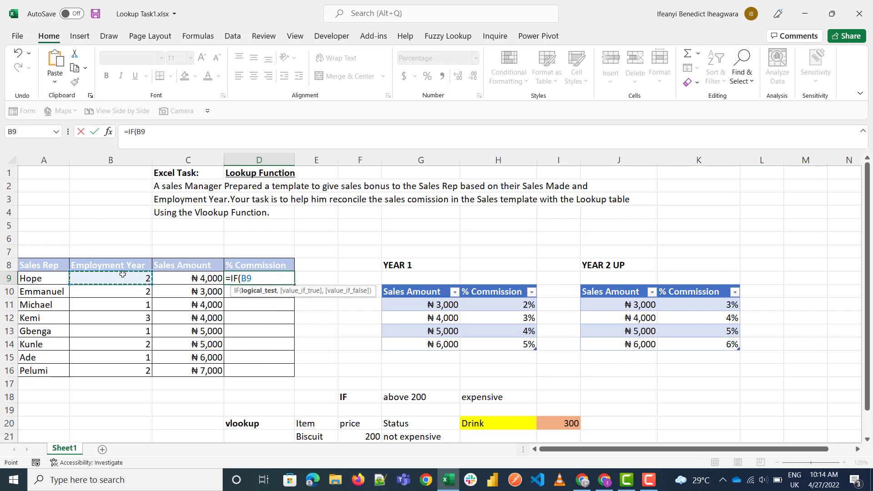
{"action": "type", "text": ","}
{"action": "key", "text": "Left"}
{"action": "type", "text": "1"}
{"action": "type", "text": ","}
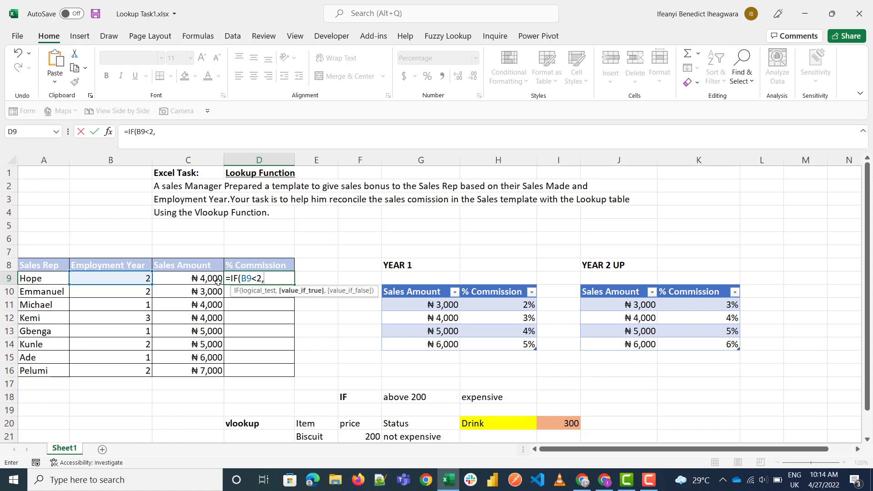
{"action": "type", "text": "vloo"}
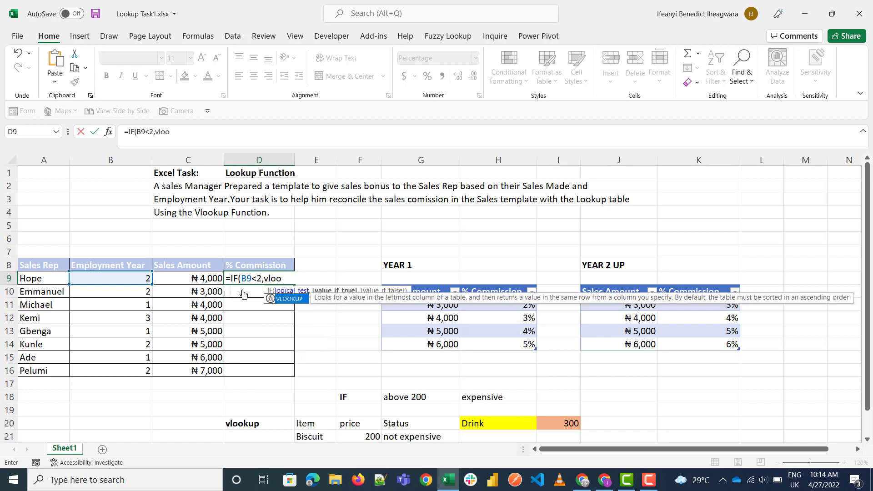
Step: Add VLOOKUP(C9,Table1[#All],2,FALSE) as the value-if-true argument of the IF formula in D9, using the YEAR 1 table
{"action": "key", "text": "Tab"}
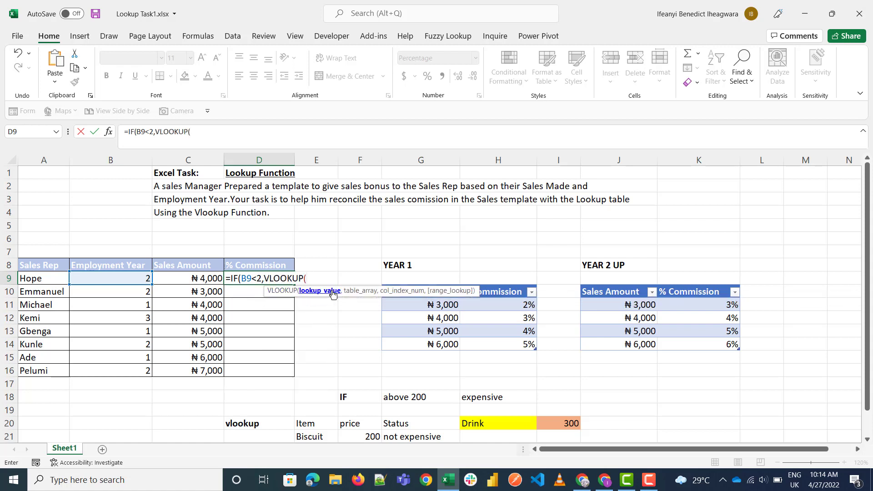
{"action": "left_click", "coordinate": [206, 278]}
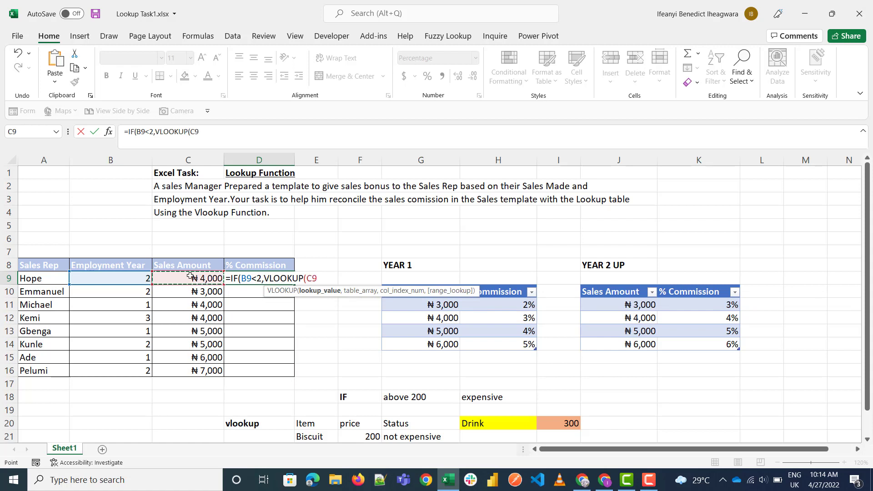
{"action": "type", "text": ","}
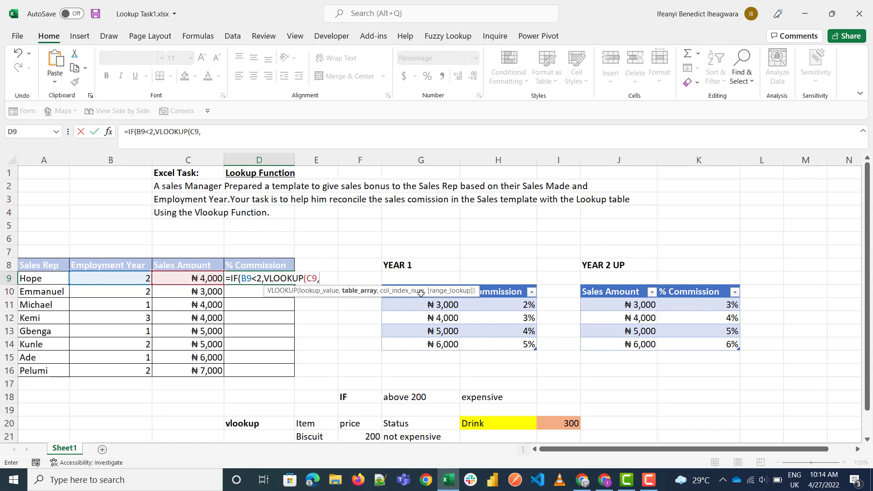
{"action": "left_click_drag", "start_coordinate": [521, 340], "coordinate": [426, 293]}
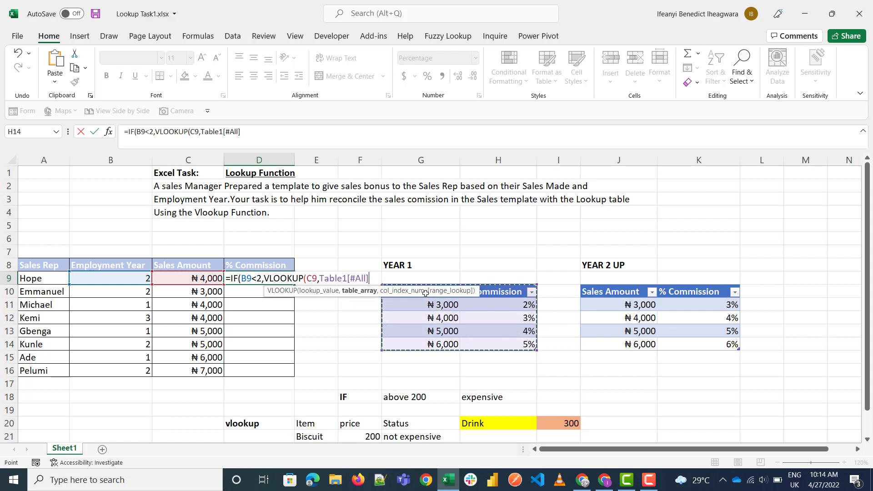
{"action": "type", "text": ","}
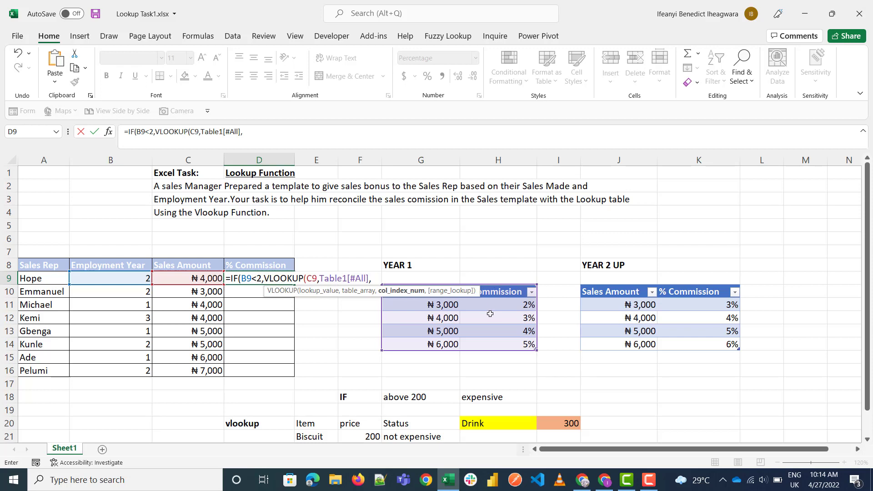
{"action": "type", "text": "2,"}
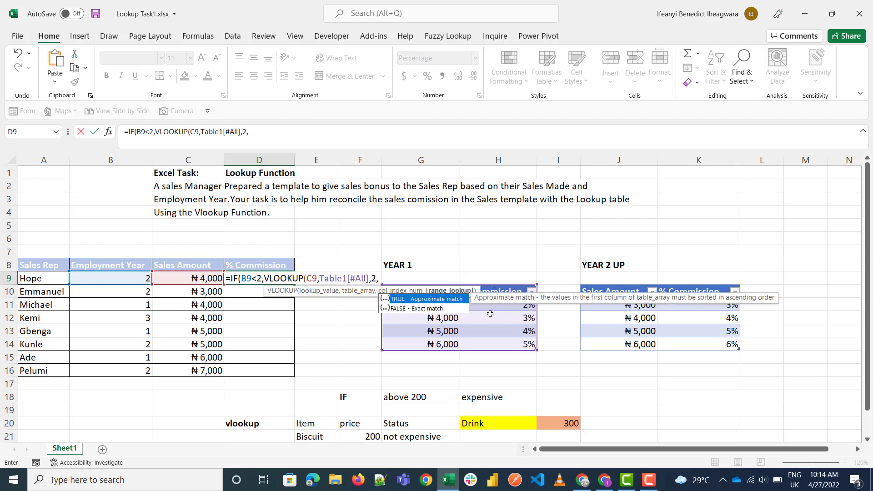
{"action": "key", "text": "Down"}
{"action": "key", "text": "Tab"}
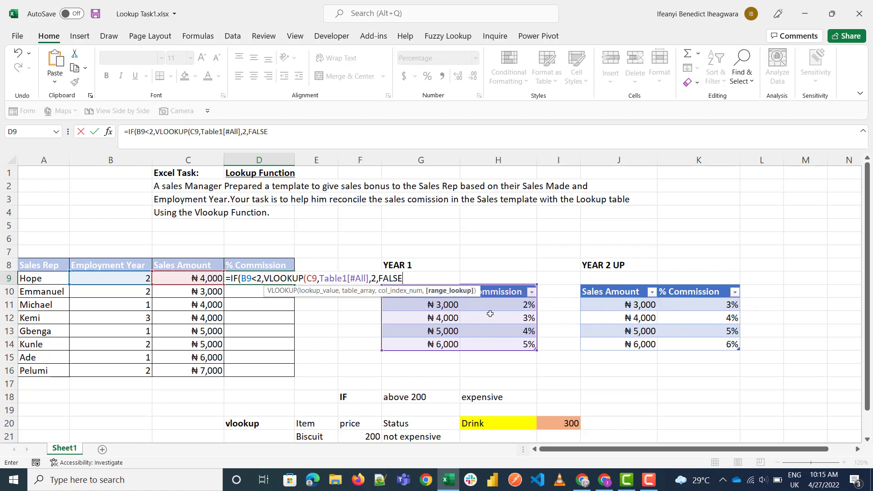
{"action": "type", "text": "0"}
{"action": "key", "text": "BackSpace"}
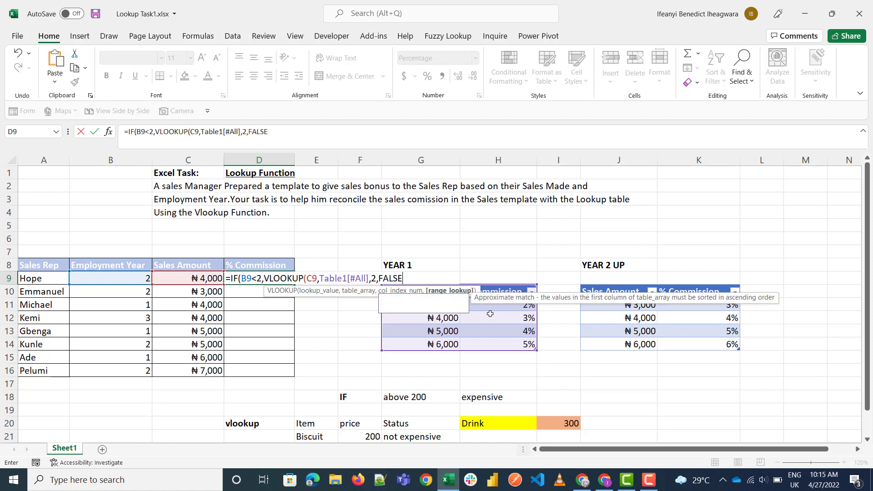
{"action": "type", "text": ")"}
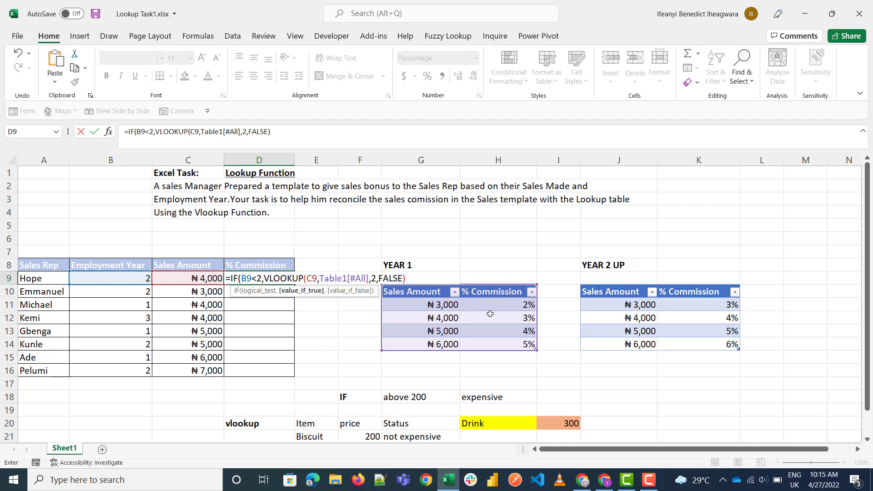
{"action": "type", "text": ","}
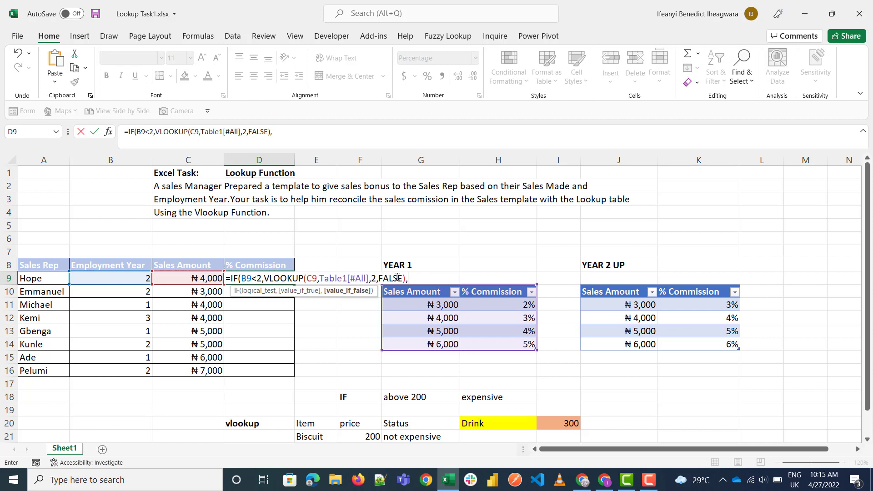
Step: Complete the D9 formula with VLOOKUP(C9,Table2[#All],2,FALSE) as the value-if-false argument, using the YEAR 2 UP table
{"action": "type", "text": "vloo"}
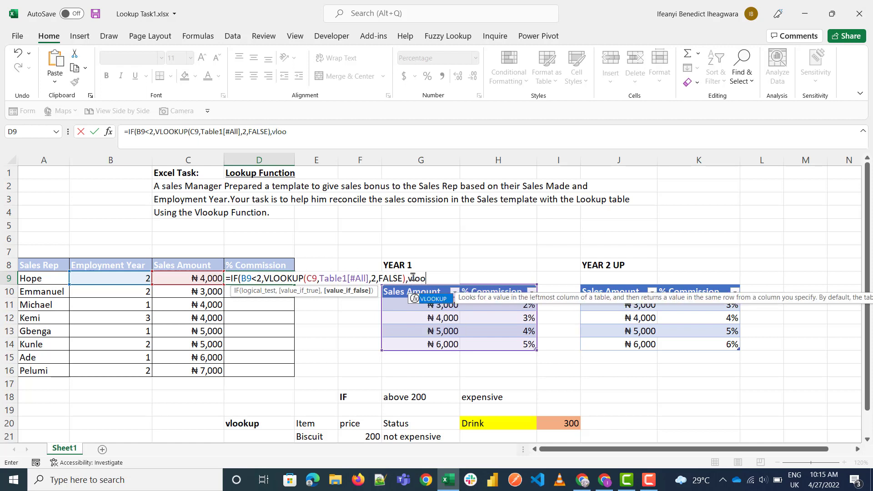
{"action": "key", "text": "Tab"}
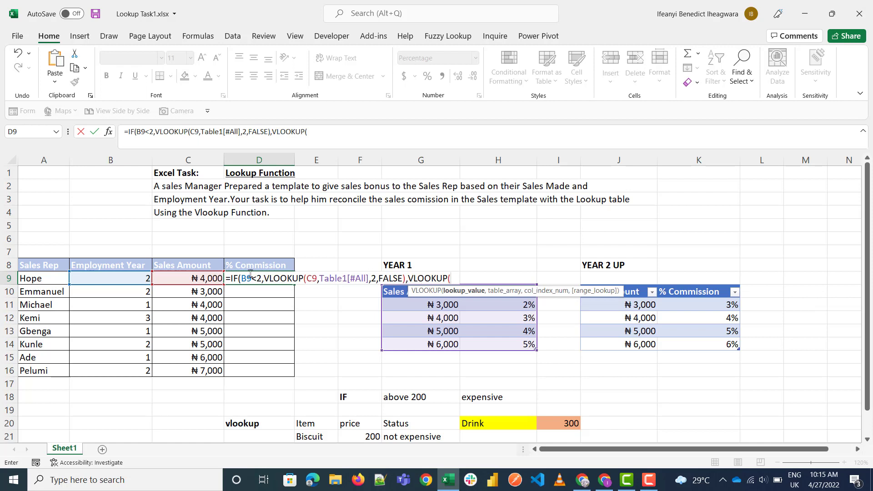
{"action": "left_click", "coordinate": [195, 280]}
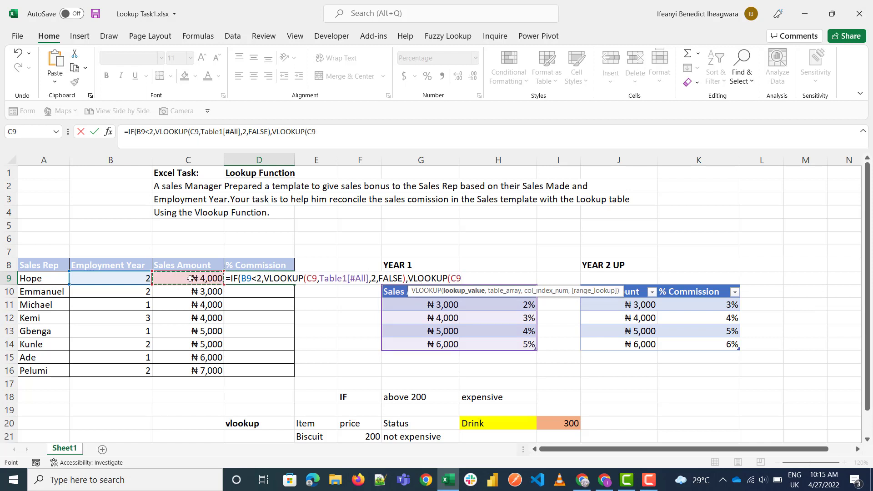
{"action": "type", "text": ","}
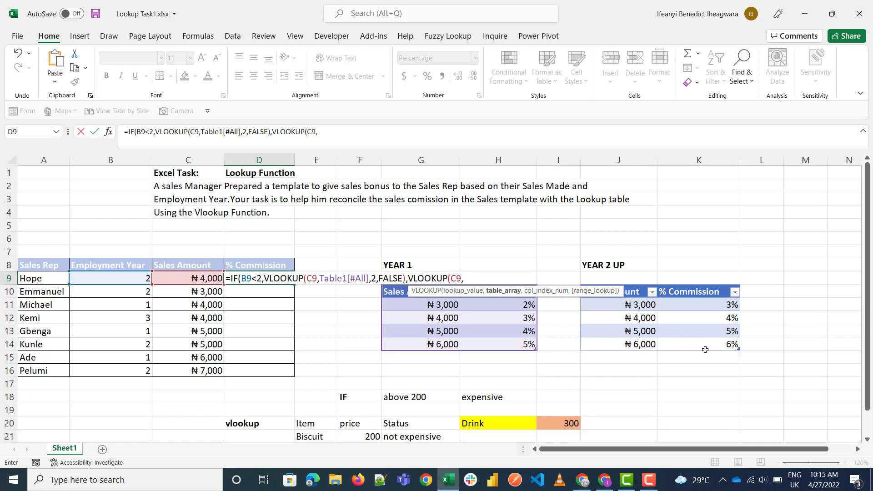
{"action": "left_click_drag", "start_coordinate": [718, 343], "coordinate": [635, 291]}
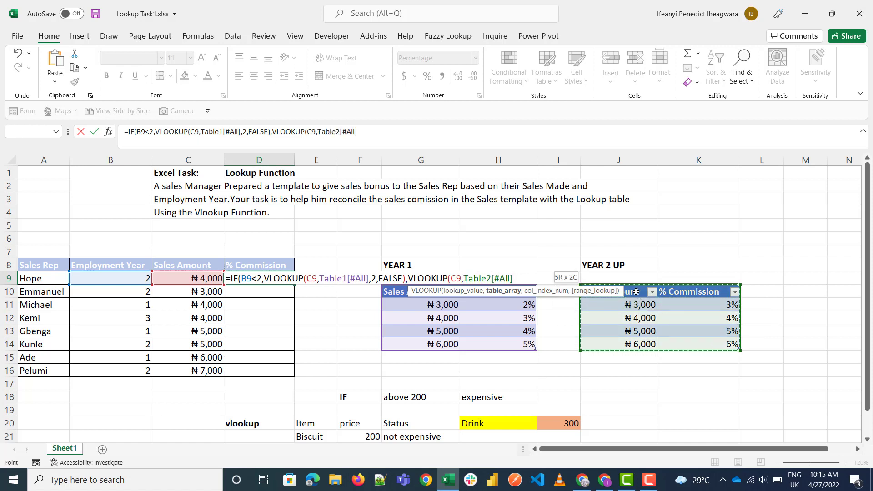
{"action": "type", "text": ","}
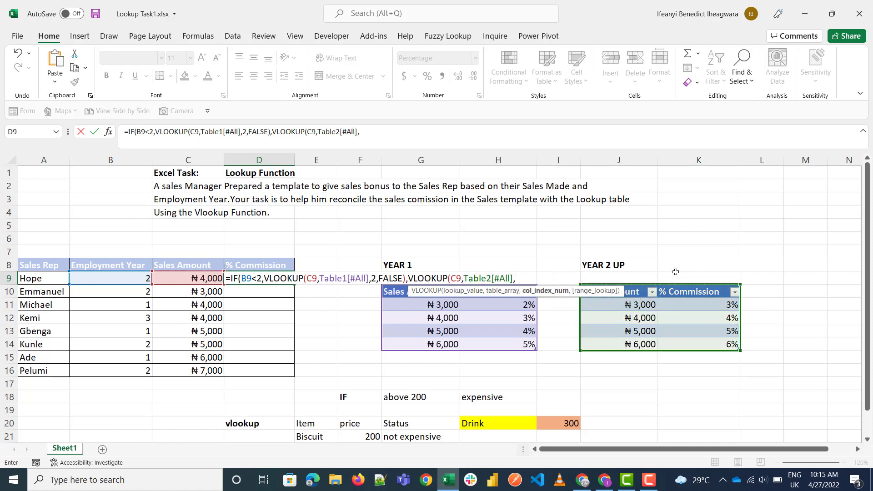
{"action": "type", "text": "2,"}
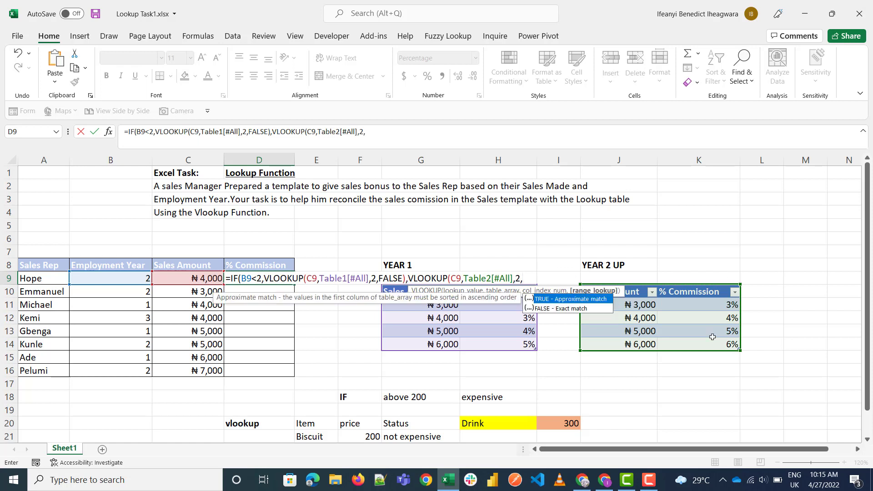
{"action": "type", "text": "FALSE"}
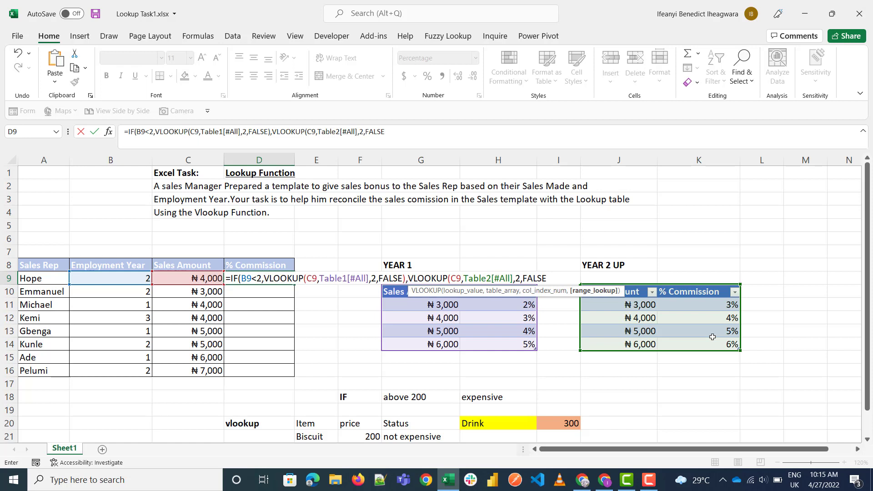
{"action": "type", "text": ")"}
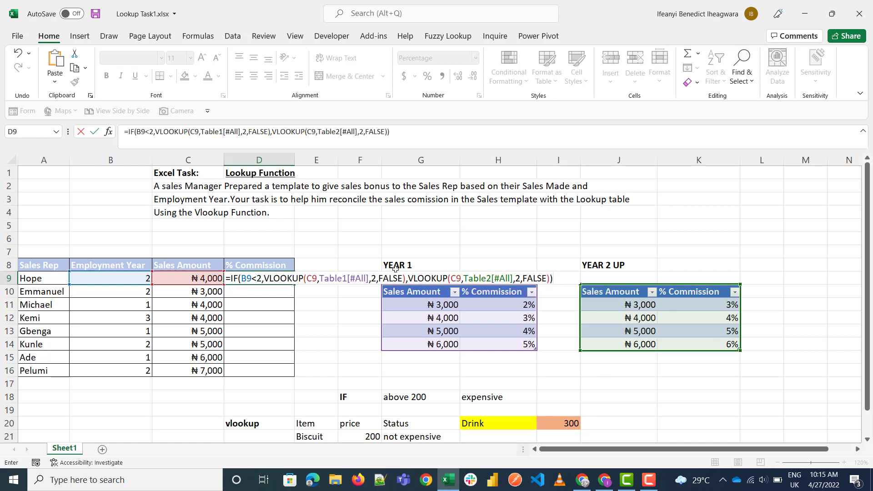
{"action": "key", "text": "Return"}
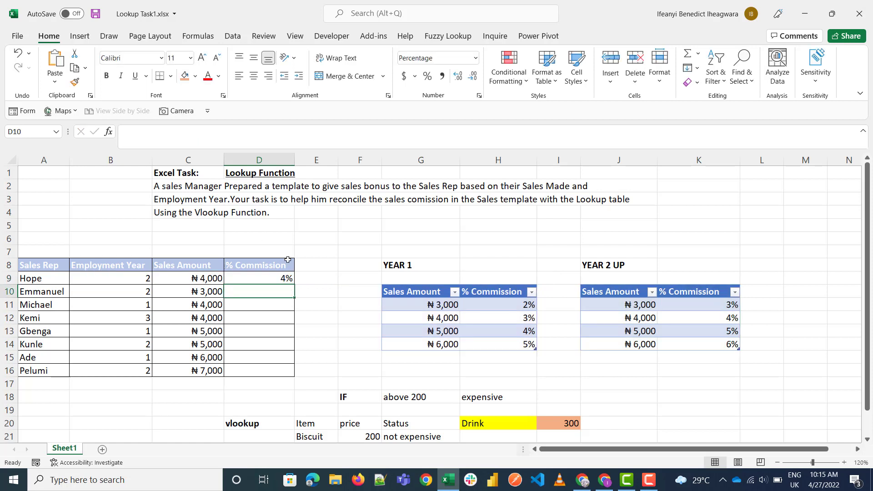
Step: Check D9's commission against the YEAR 2 UP table and copy the formula down to D16
{"action": "left_click", "coordinate": [280, 281]}
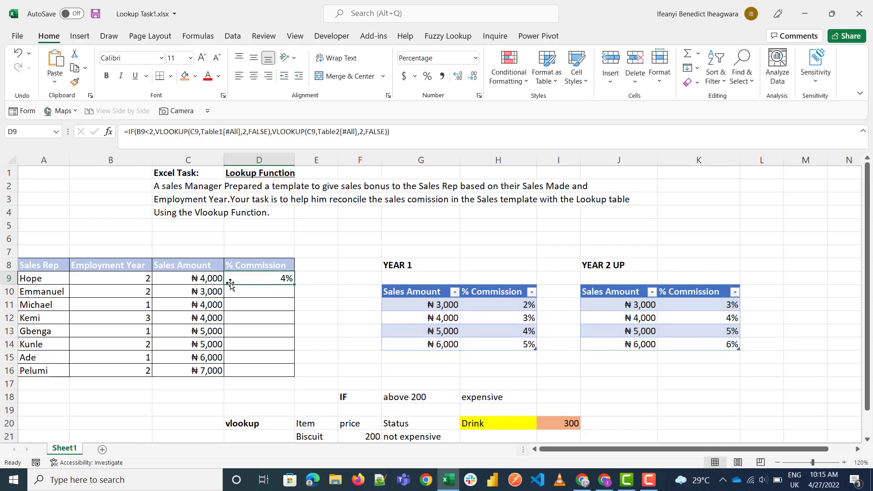
{"action": "left_click", "coordinate": [197, 279]}
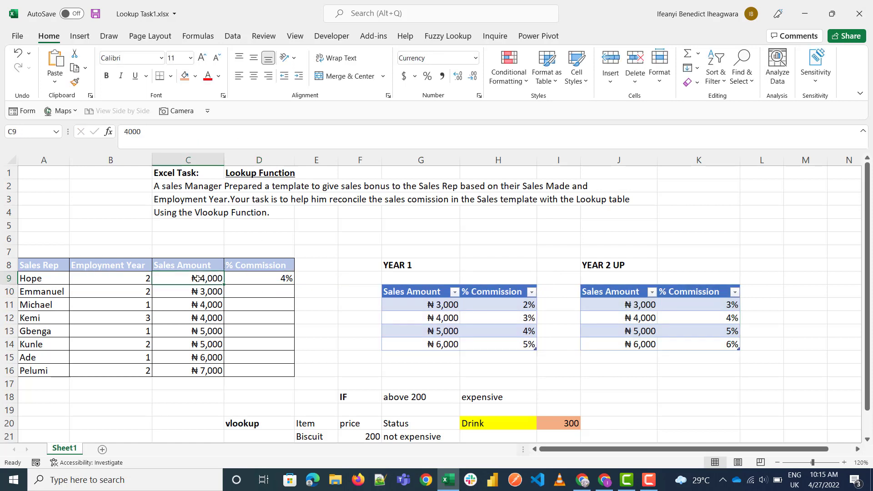
{"action": "left_click", "coordinate": [709, 320]}
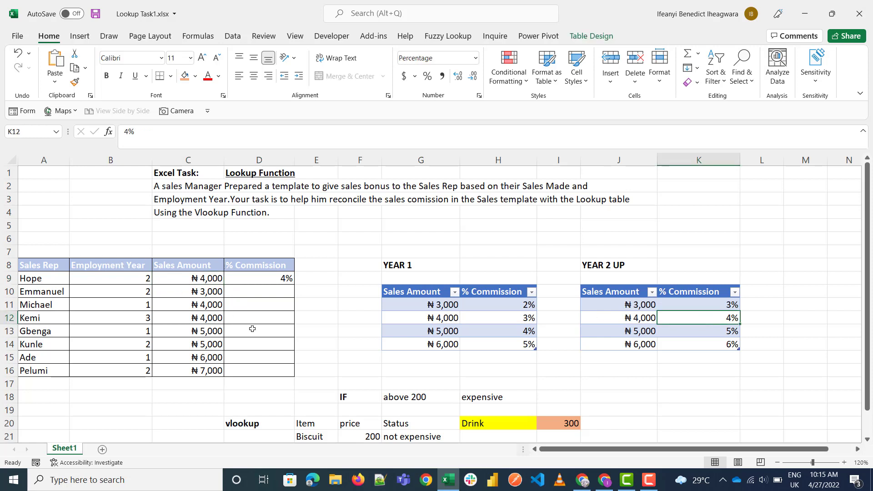
{"action": "left_click", "coordinate": [290, 278]}
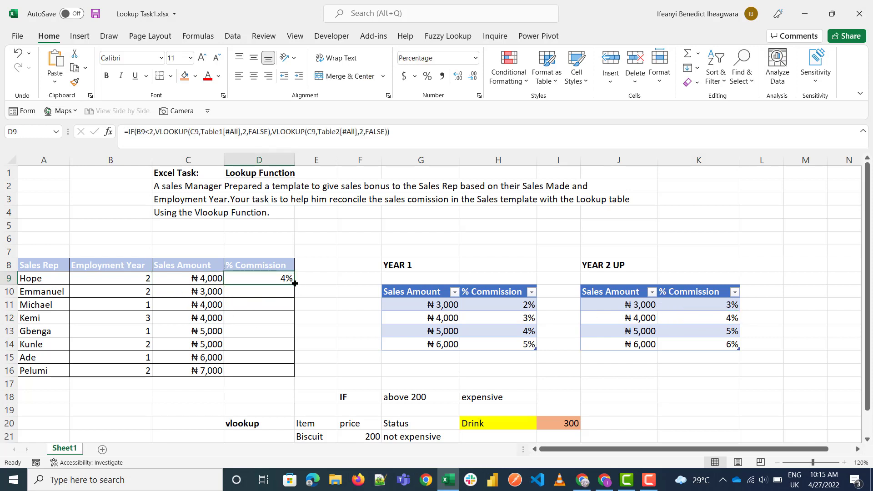
{"action": "left_click_drag", "start_coordinate": [295, 284], "coordinate": [293, 376]}
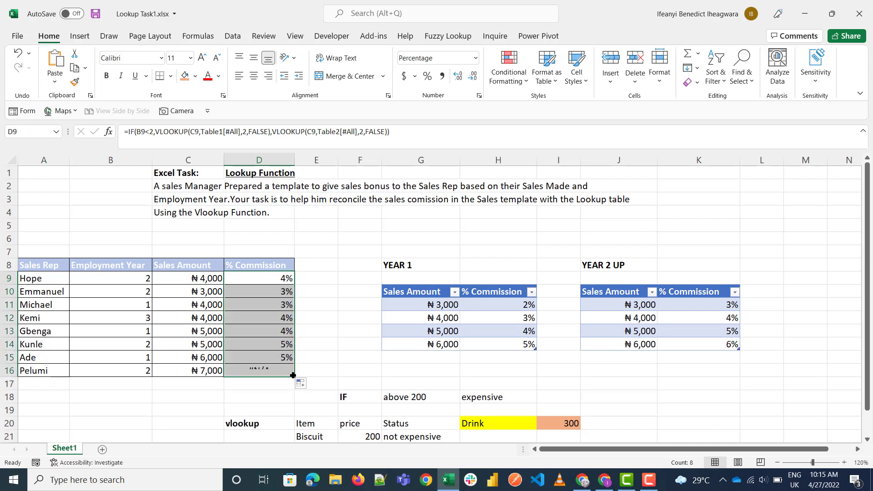
Step: Inspect the row 16 inputs and add a row to the YEAR 2 UP table with sales amount 7000 and commission 15%
{"action": "left_click", "coordinate": [251, 370]}
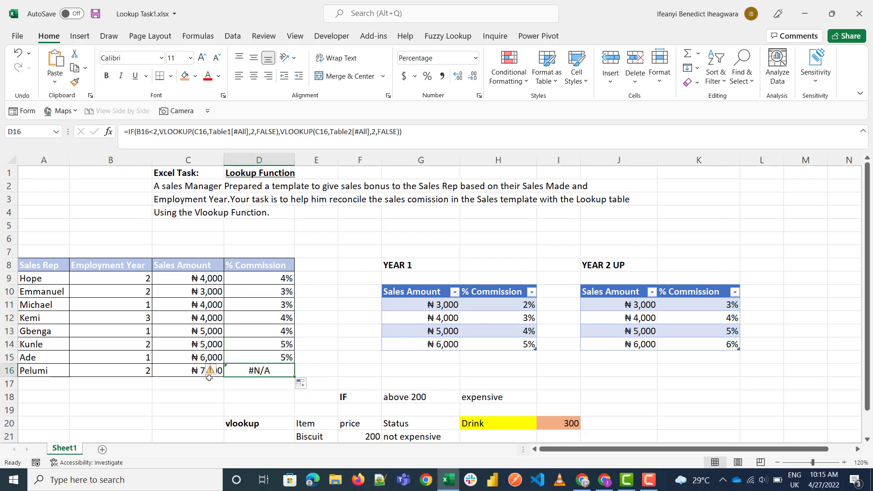
{"action": "left_click", "coordinate": [186, 374]}
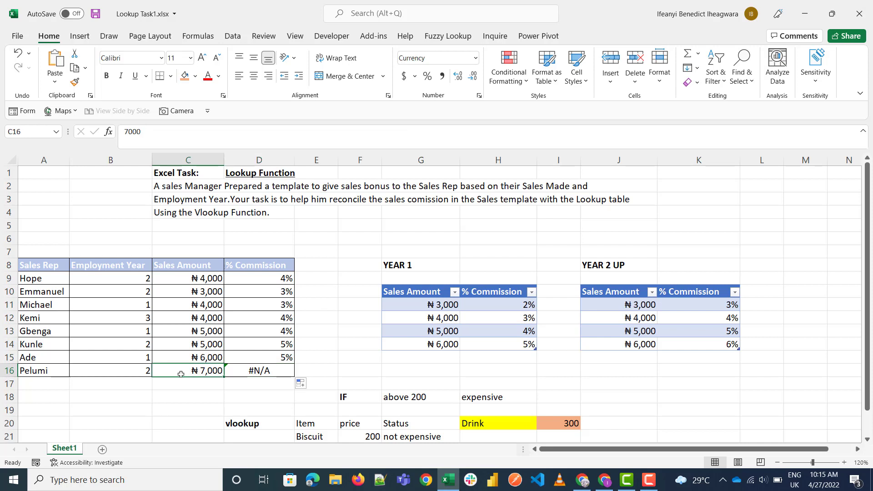
{"action": "left_click", "coordinate": [142, 376]}
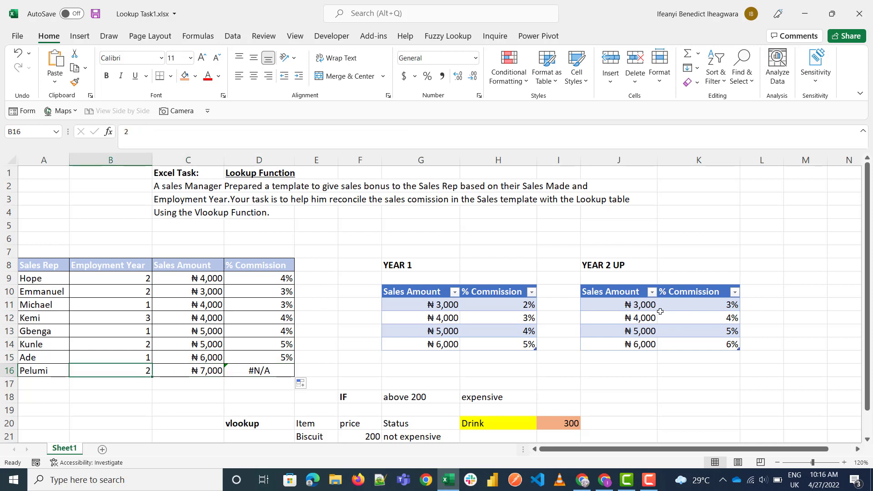
{"action": "left_click", "coordinate": [650, 356]}
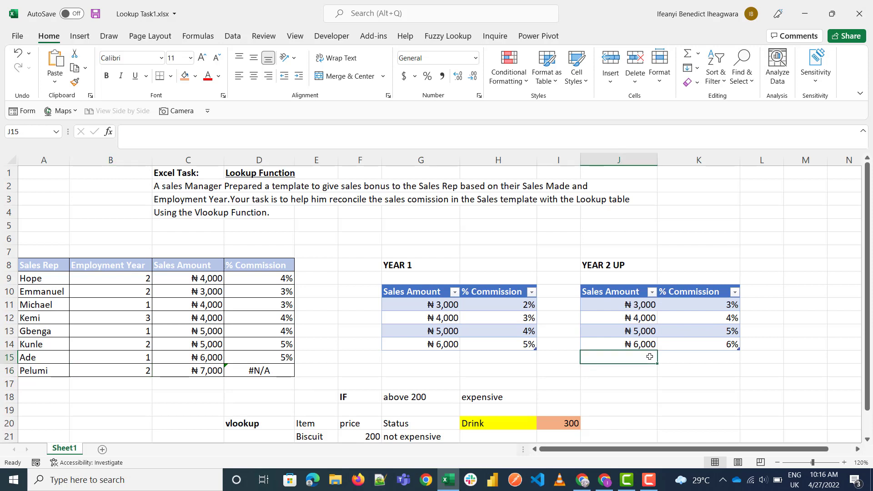
{"action": "type", "text": "7000"}
{"action": "key", "text": "Tab"}
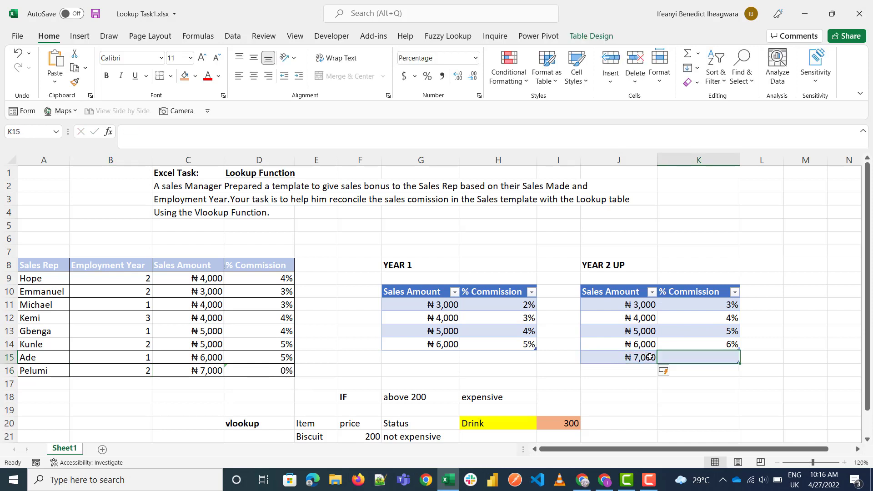
{"action": "type", "text": "15"}
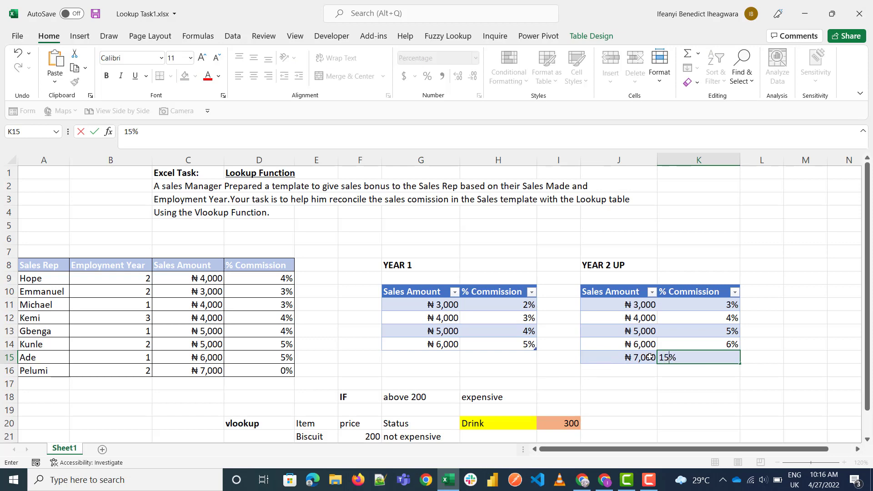
{"action": "key", "text": "Tab"}
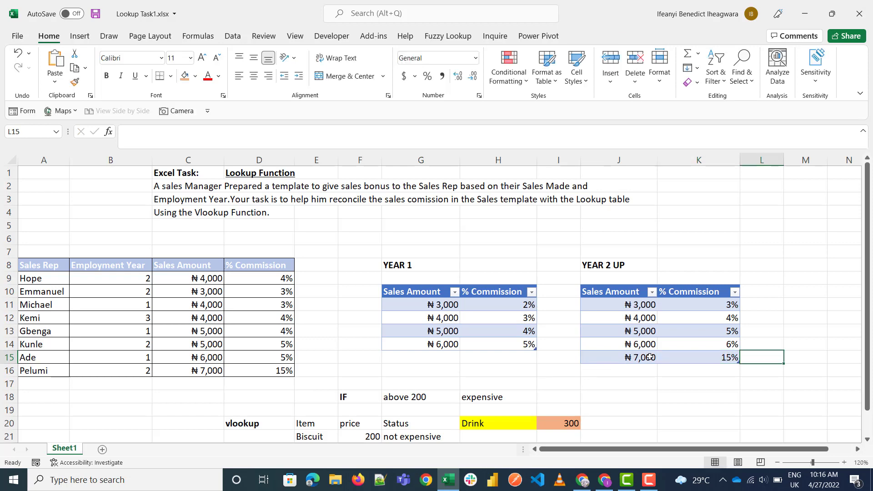
{"action": "left_click", "coordinate": [274, 368]}
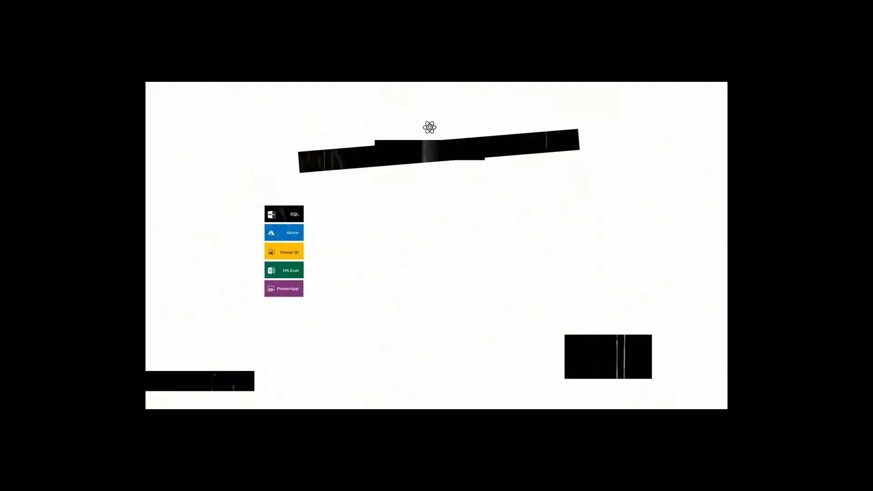